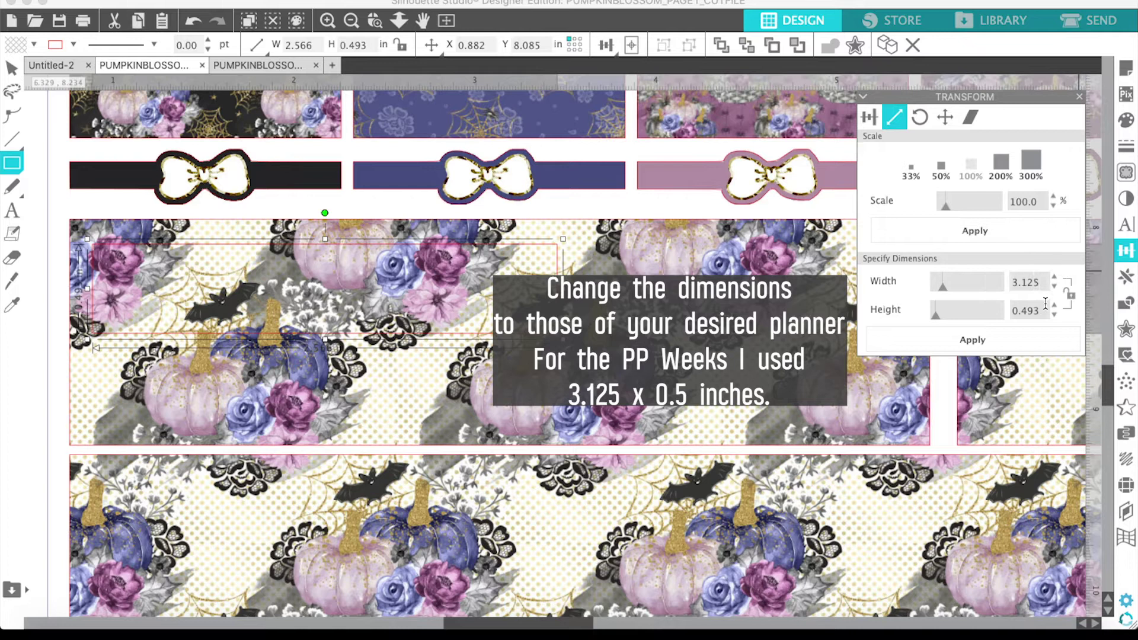
Resize the rectangle to 3.125 in wide by 0.500 in high and leave the rectangle tool.
key("BackSpace")
key("BackSpace")
type("500")
key("Return")
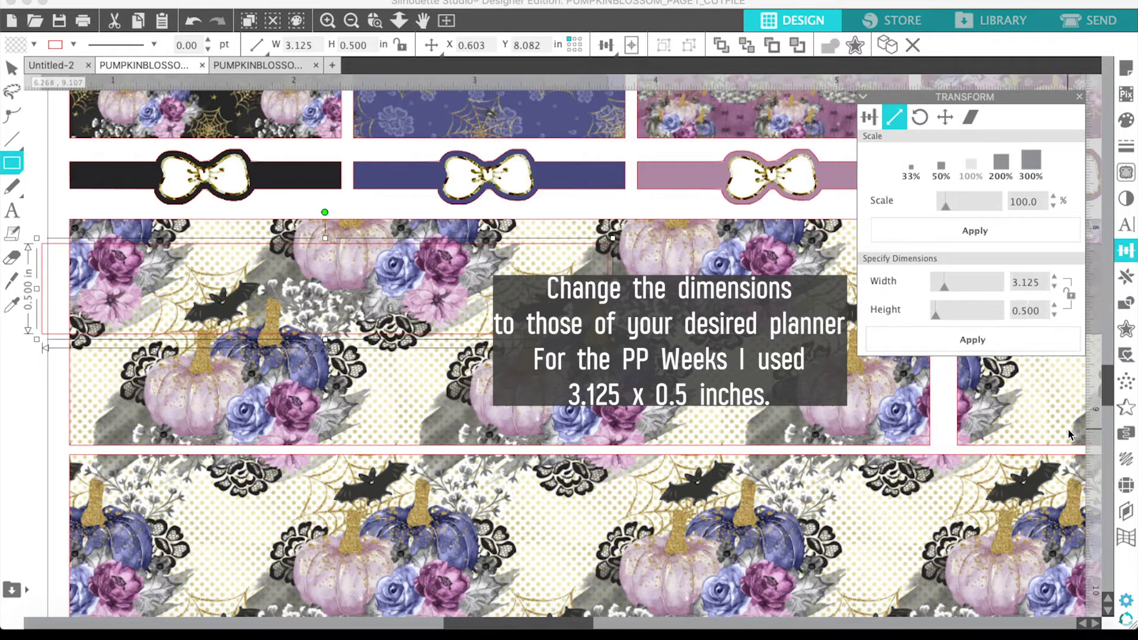
left_click(663, 140)
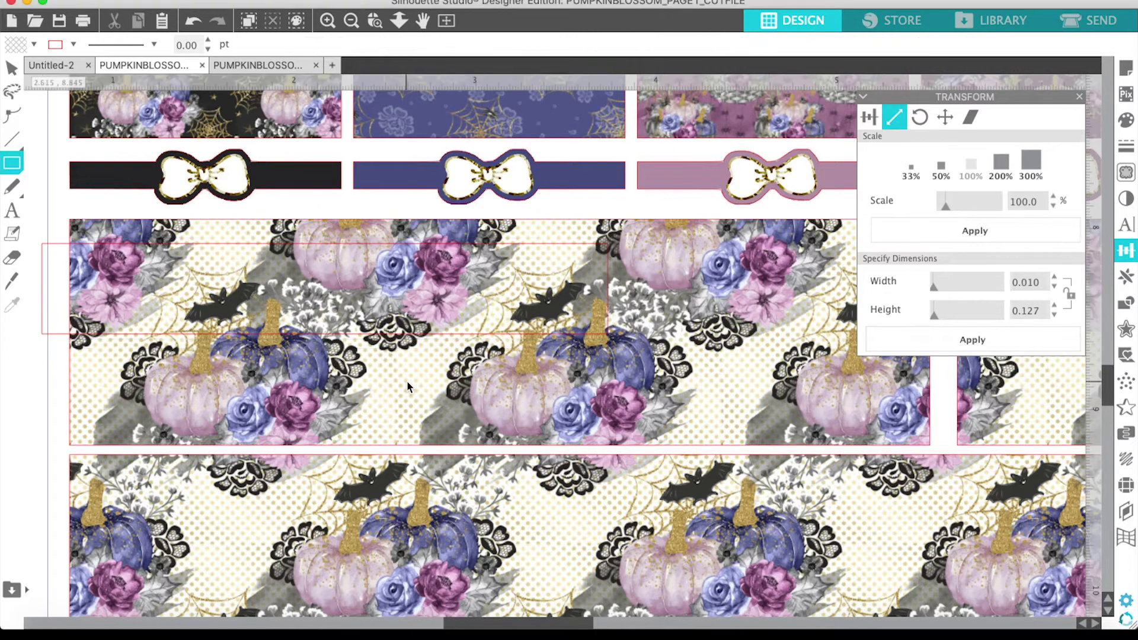
left_click(10, 66)
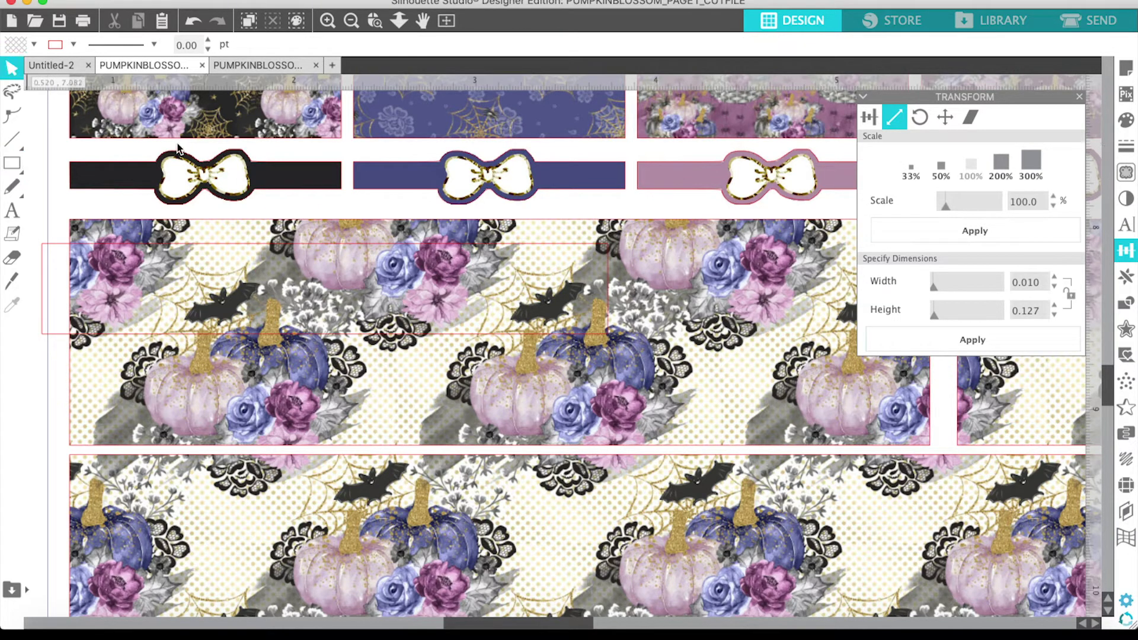
left_click(263, 243)
left_click_drag(263, 243, 268, 243)
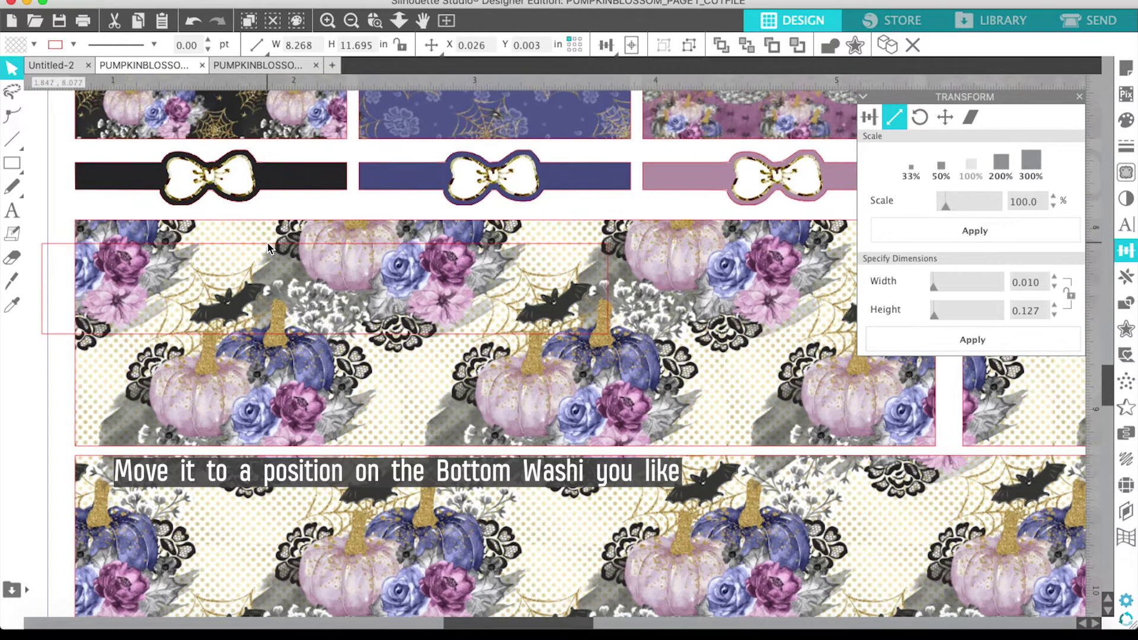
left_click(193, 21)
left_click(193, 21)
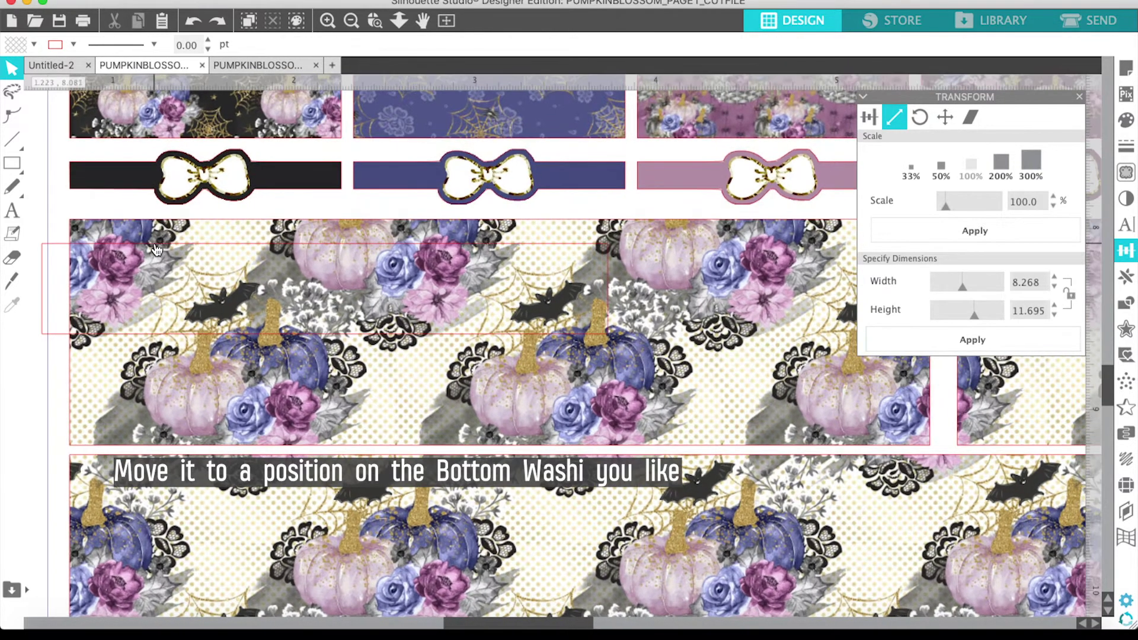
Move the rectangle into the upper-left area of the shorter pumpkin washi strip and duplicate it directly below.
left_click(154, 244)
left_click_drag(155, 243, 198, 234)
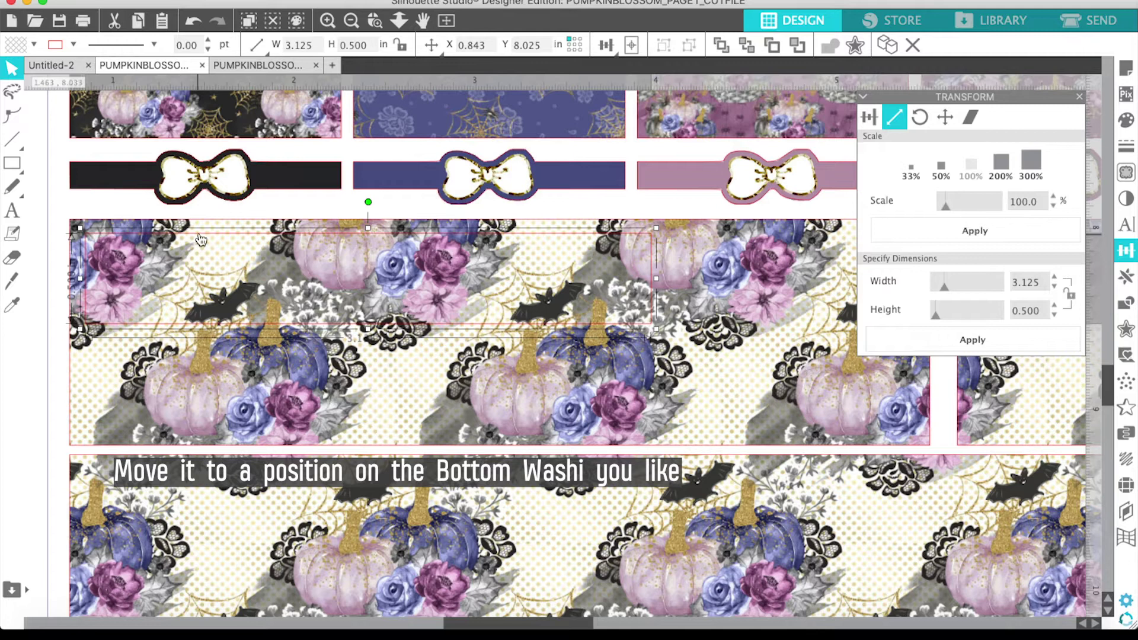
left_click(1126, 276)
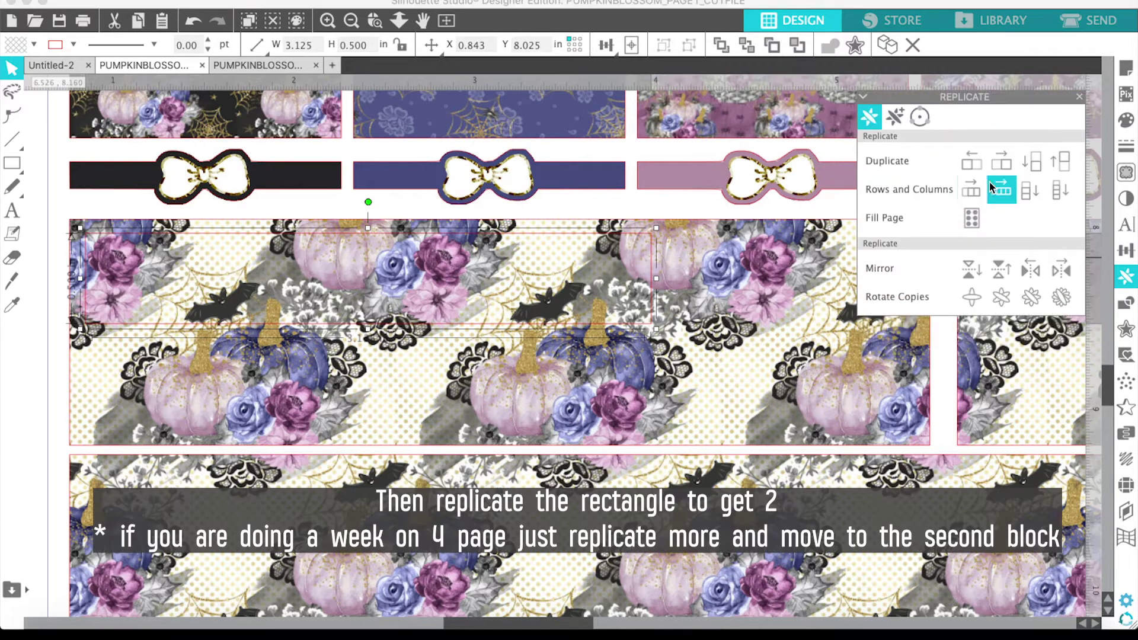
left_click(1038, 165)
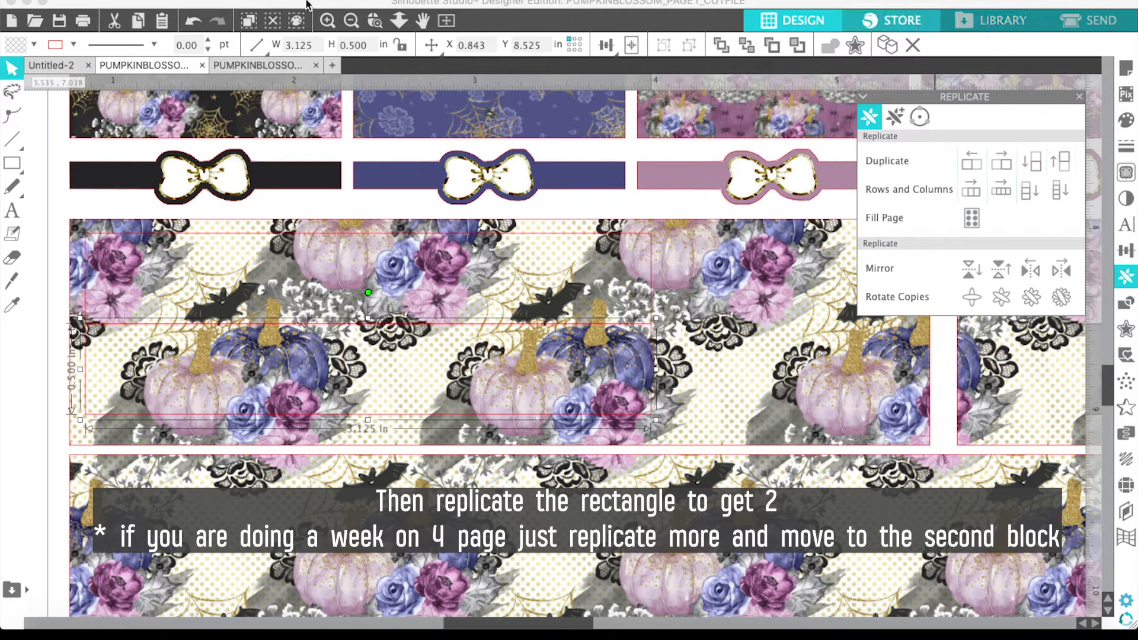
Examine the two stacked rectangles in the context of the whole sticker sheet.
scroll(422, 204, "down", 1)
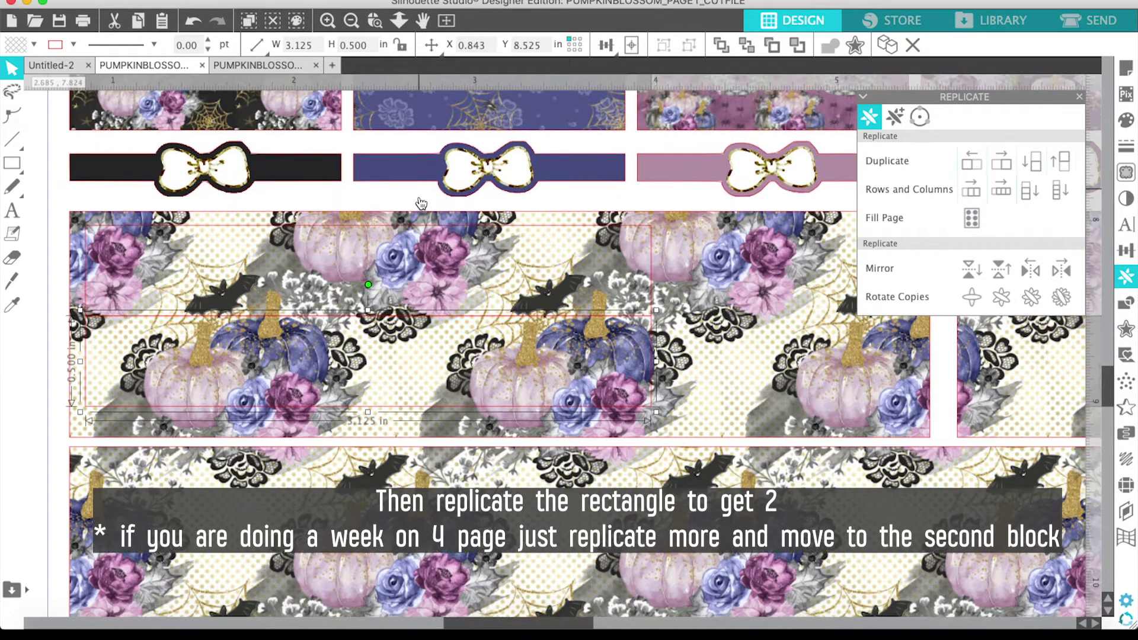
scroll(422, 204, "down", 3)
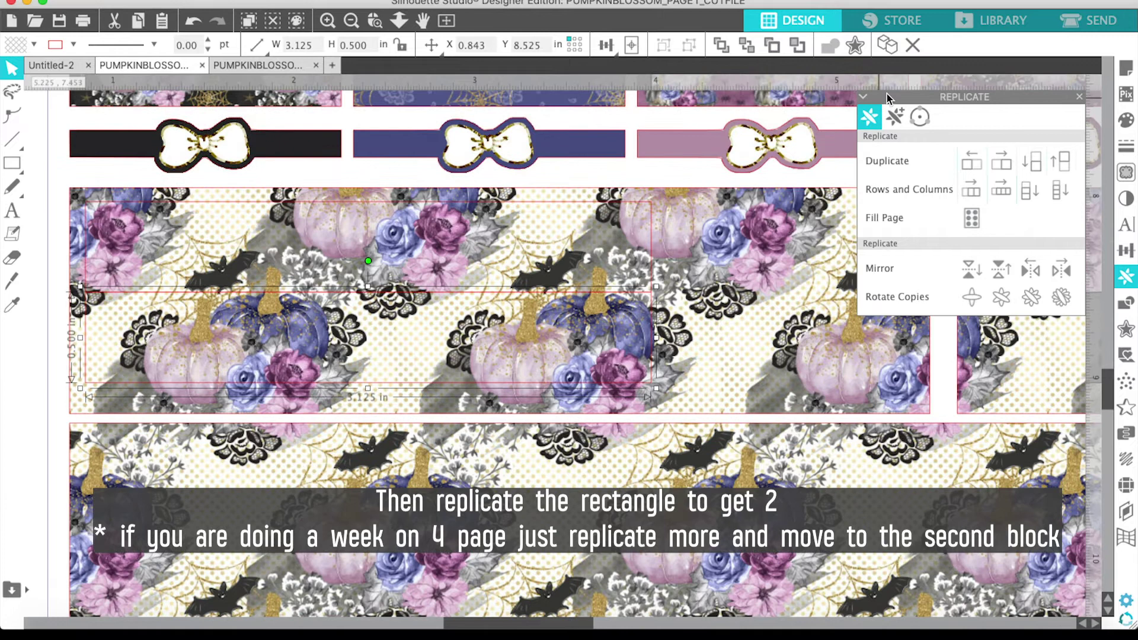
left_click(354, 22)
left_click(354, 22)
scroll(330, 307, "up", 2)
scroll(331, 307, "right", 2)
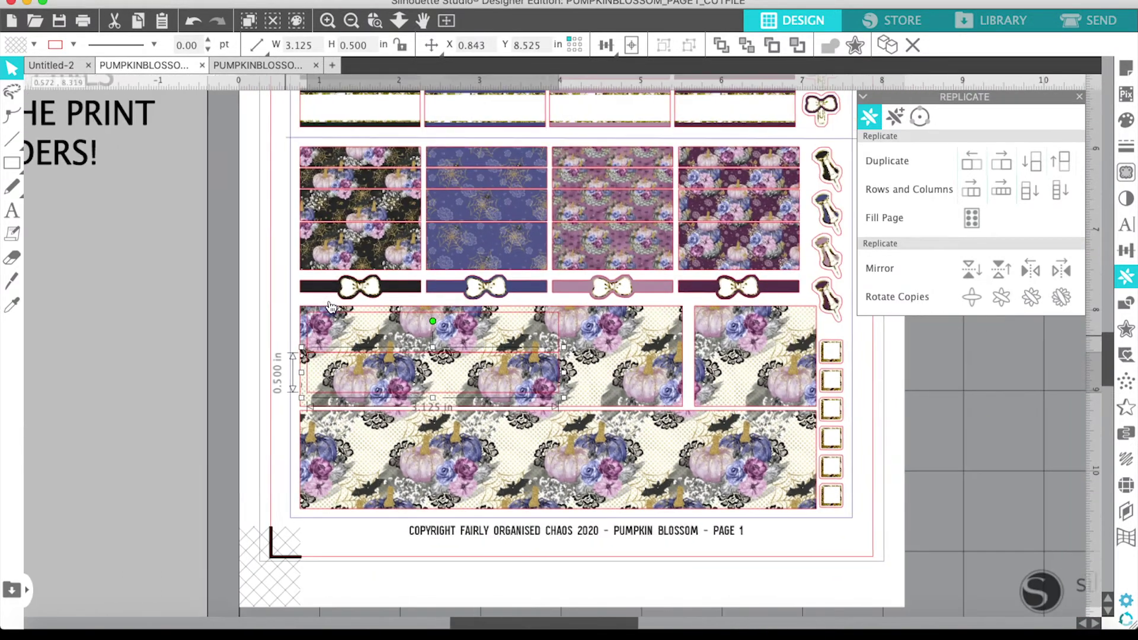
scroll(331, 307, "up", 1)
scroll(331, 307, "right", 1)
left_click(347, 22)
scroll(266, 254, "up", 5)
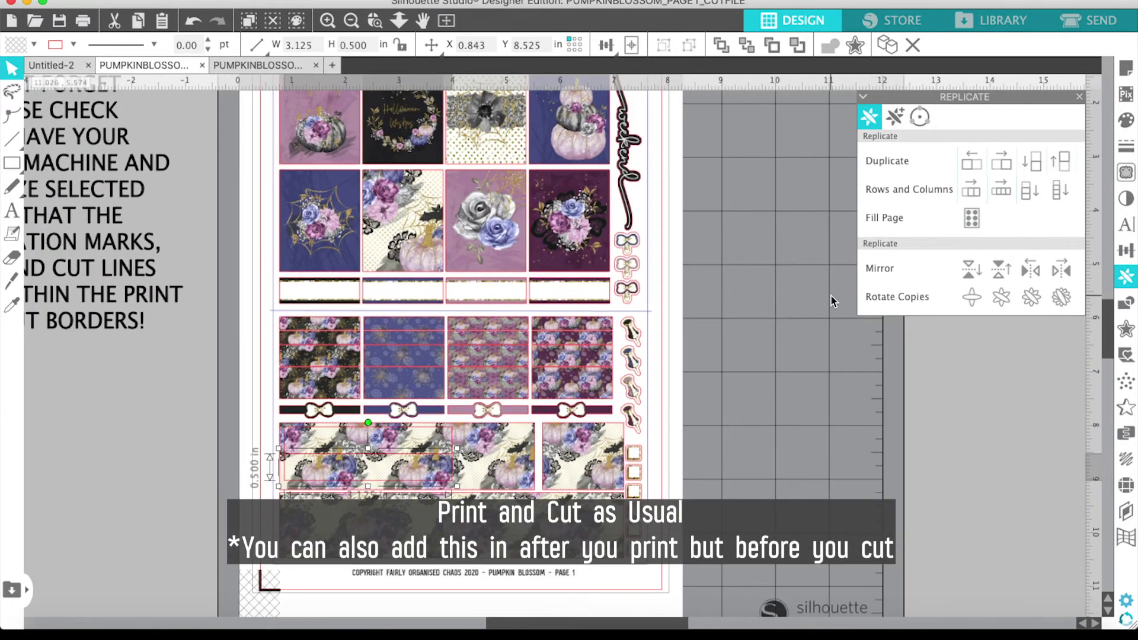
Set up the cut job by line colour and exclude the black RGB (0,0,0) lines from cutting.
left_click(1104, 22)
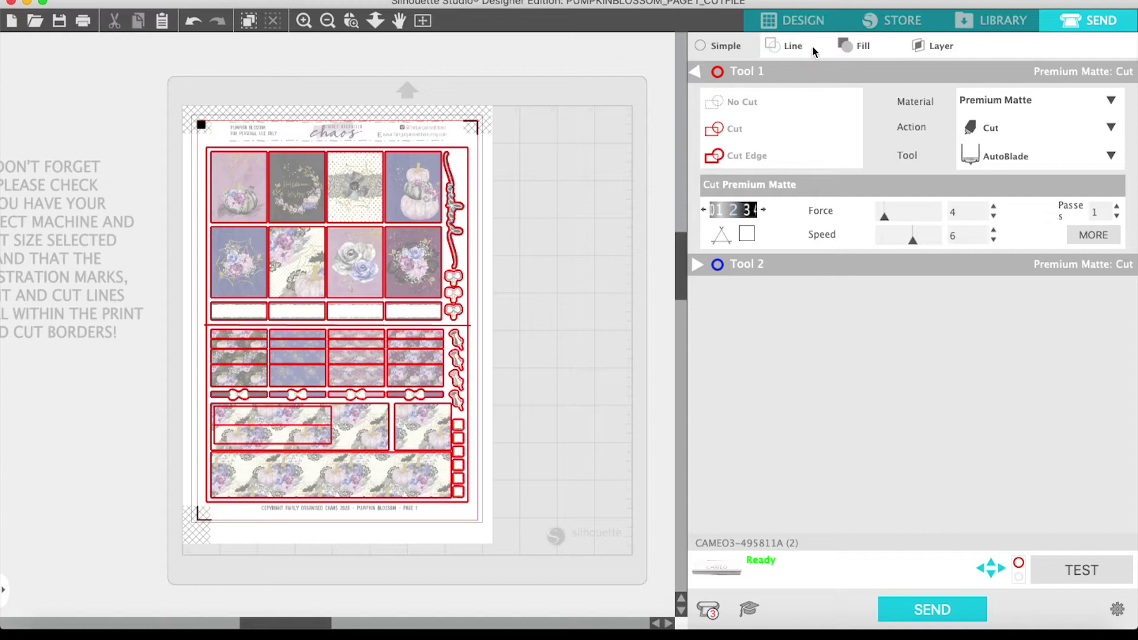
left_click(787, 53)
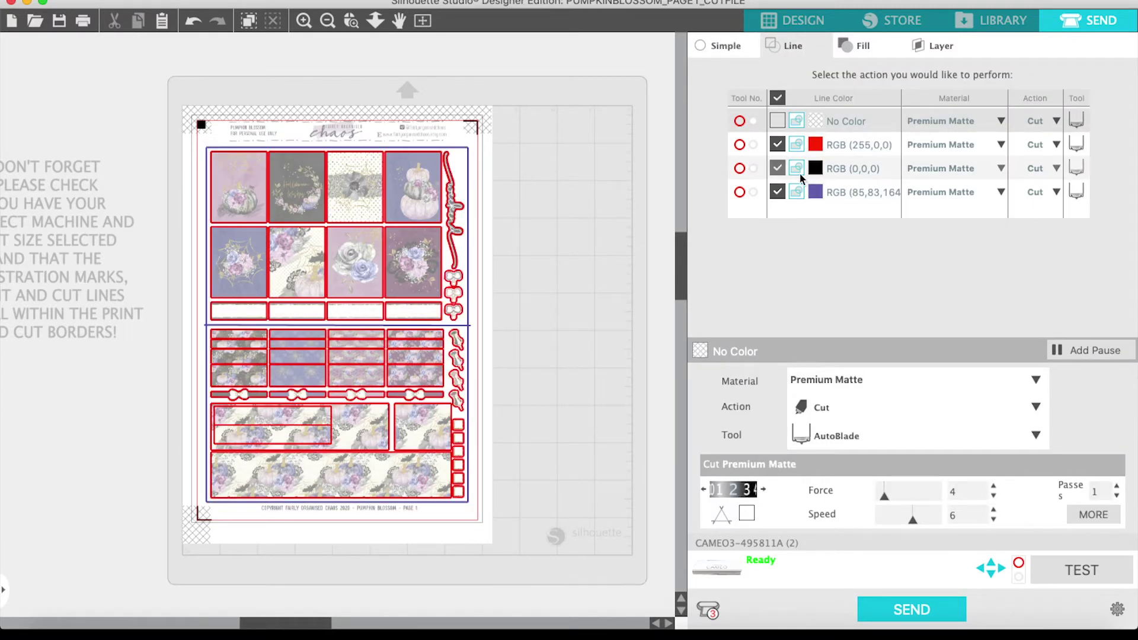
left_click(776, 168)
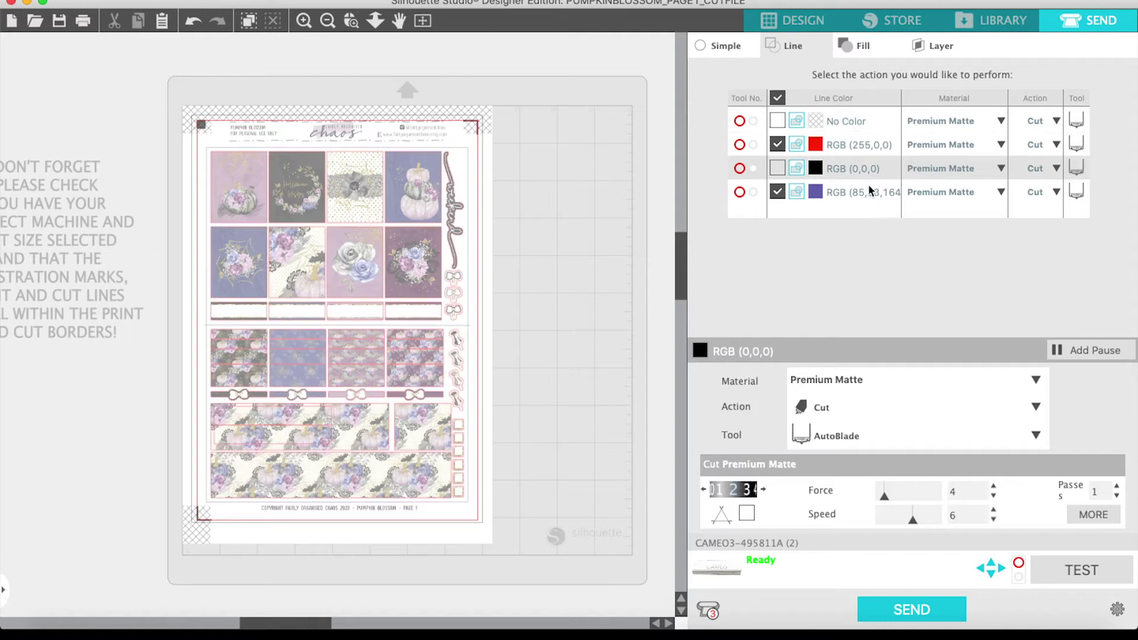
Set the cutting material for the blue RGB (85,83,164) lines to Cardstock, Plain.
left_click(957, 193)
scroll(972, 341, "down", 10)
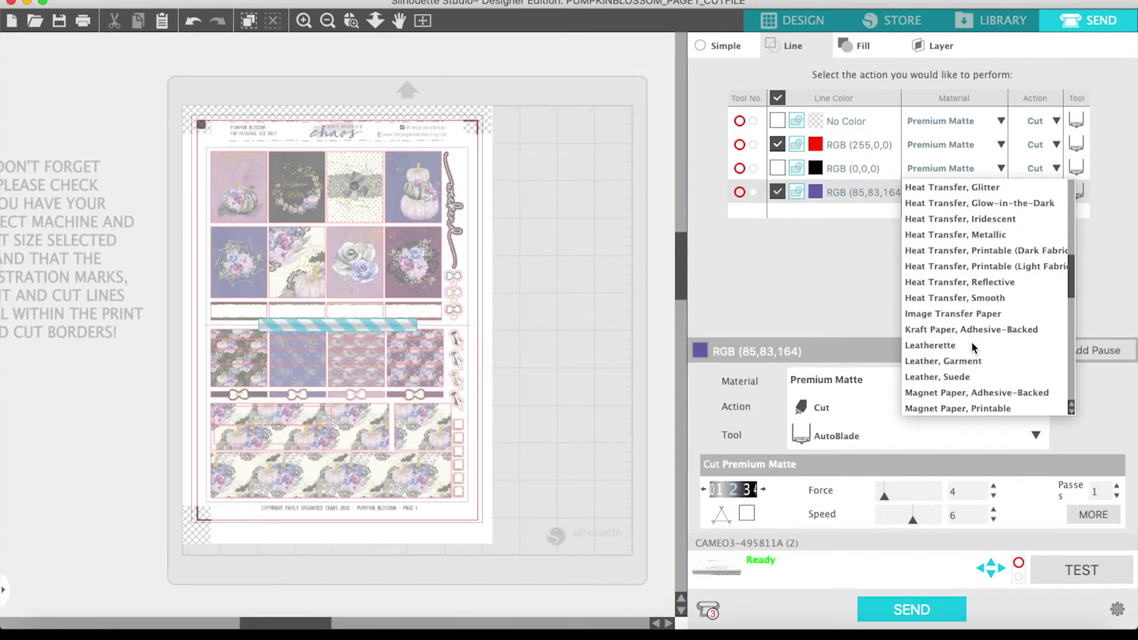
scroll(972, 341, "up", 10)
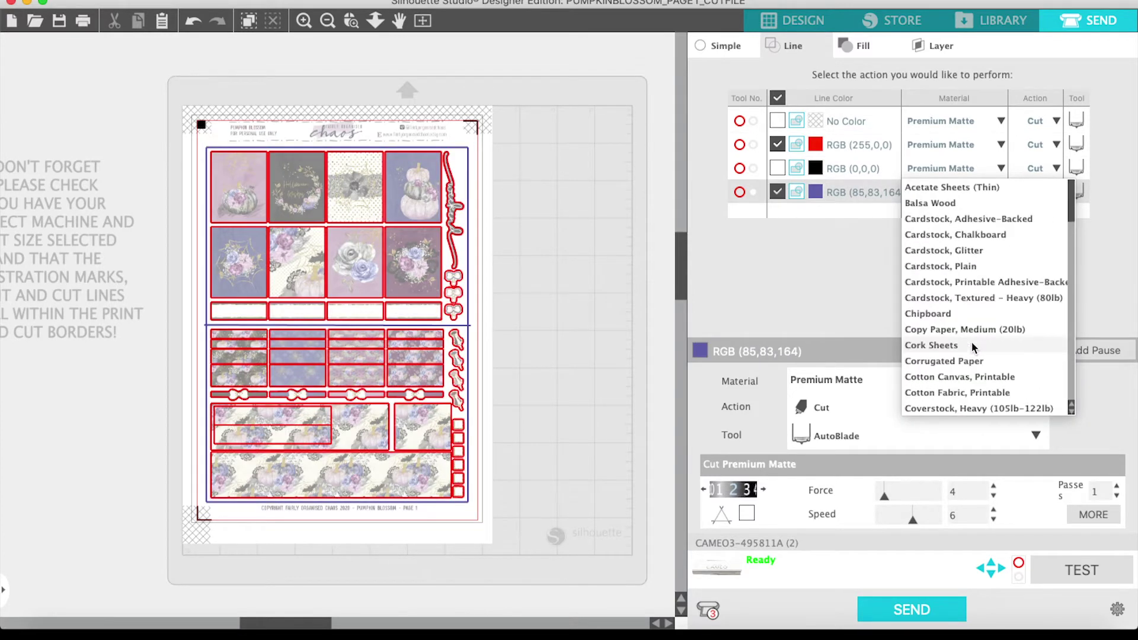
left_click(962, 266)
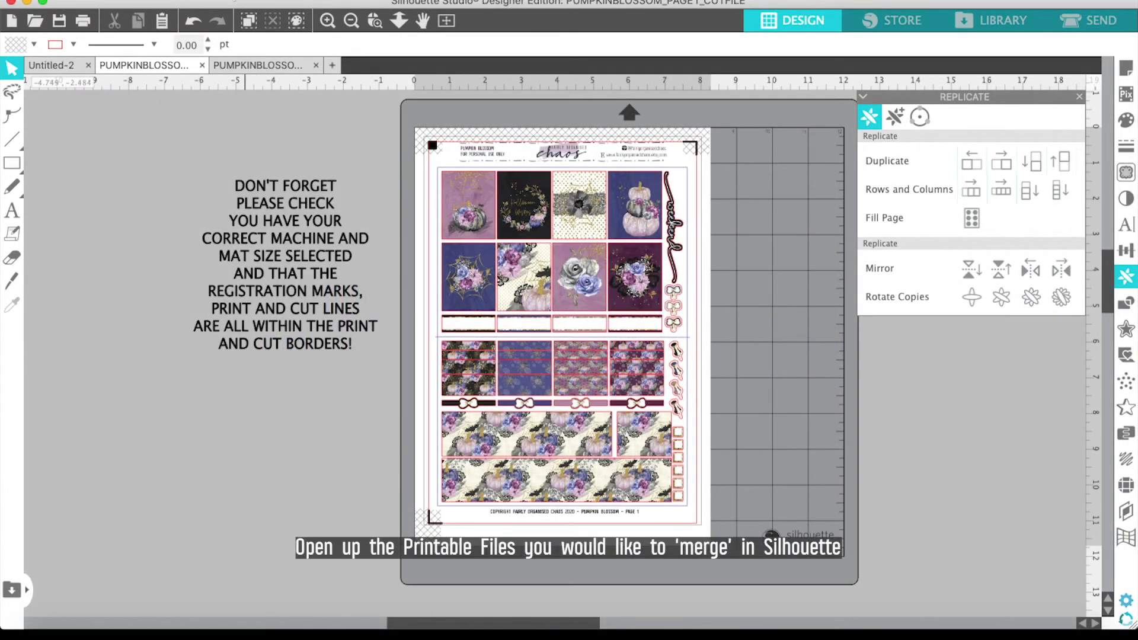
Move the blue border and dividing cut lines off the page, to the right of the cutting mat.
left_click(9, 286)
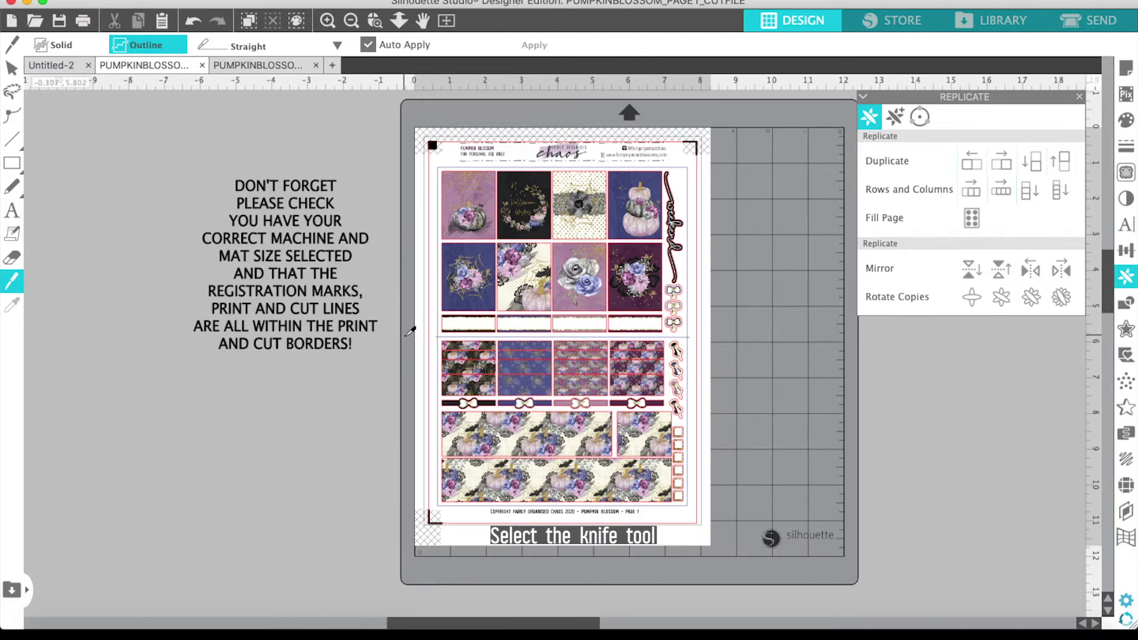
left_click(12, 68)
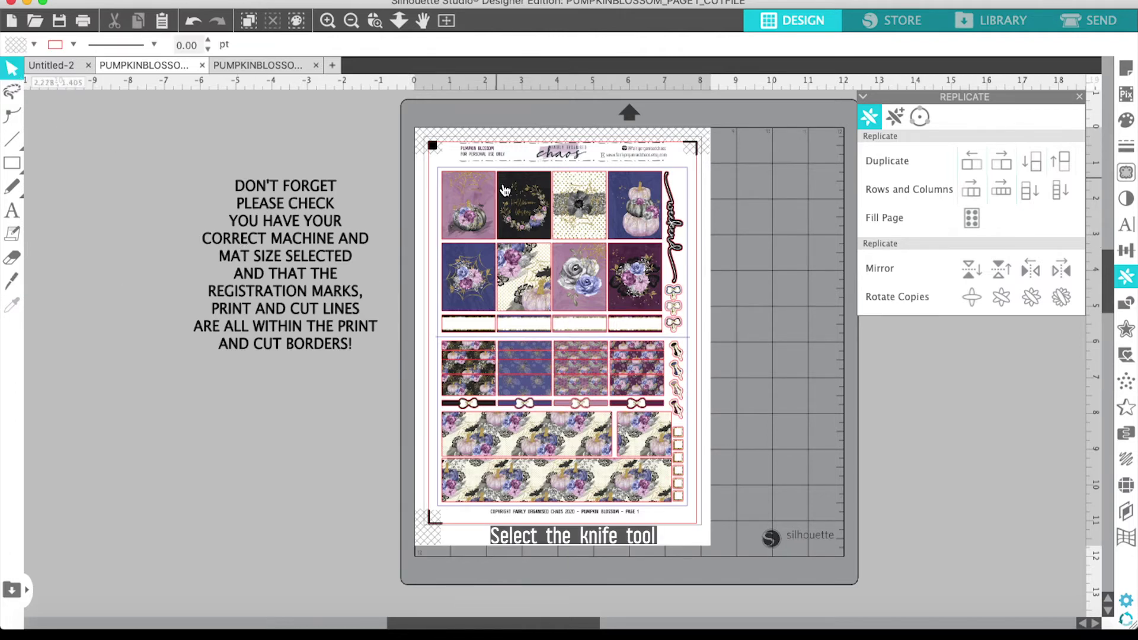
left_click(489, 172)
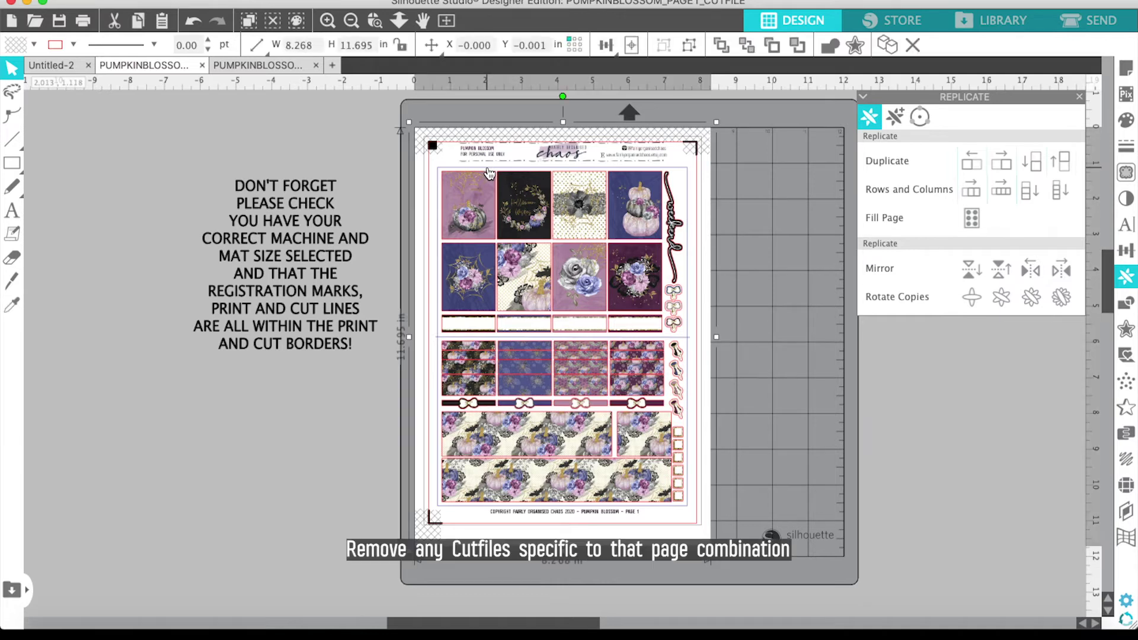
left_click_drag(668, 172, 901, 185)
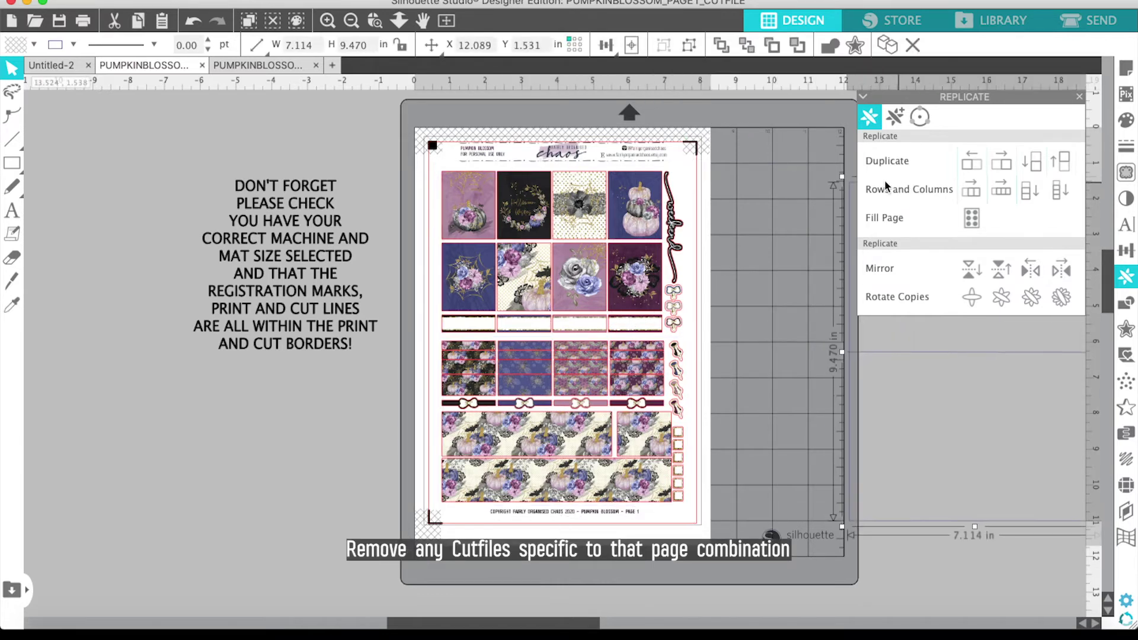
Slice the sheet horizontally with the Knife tool across the full page width, between the header strips and the patterned boxes.
left_click(11, 281)
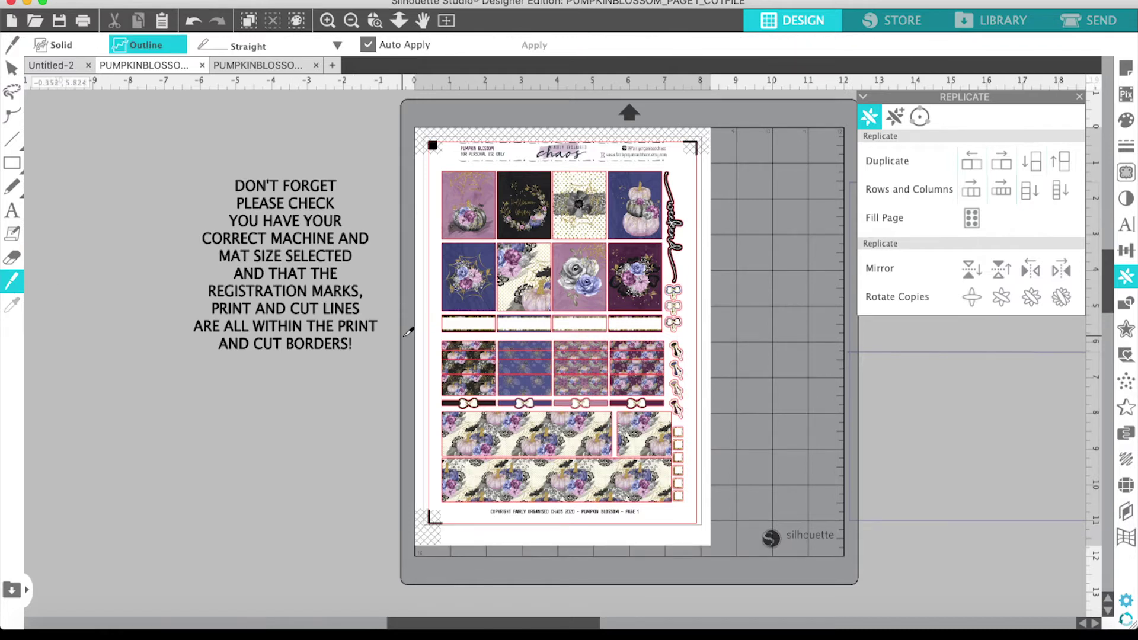
mouse_move(405, 336)
left_mouse_down()
mouse_move(676, 327)
mouse_move(735, 341)
left_mouse_up()
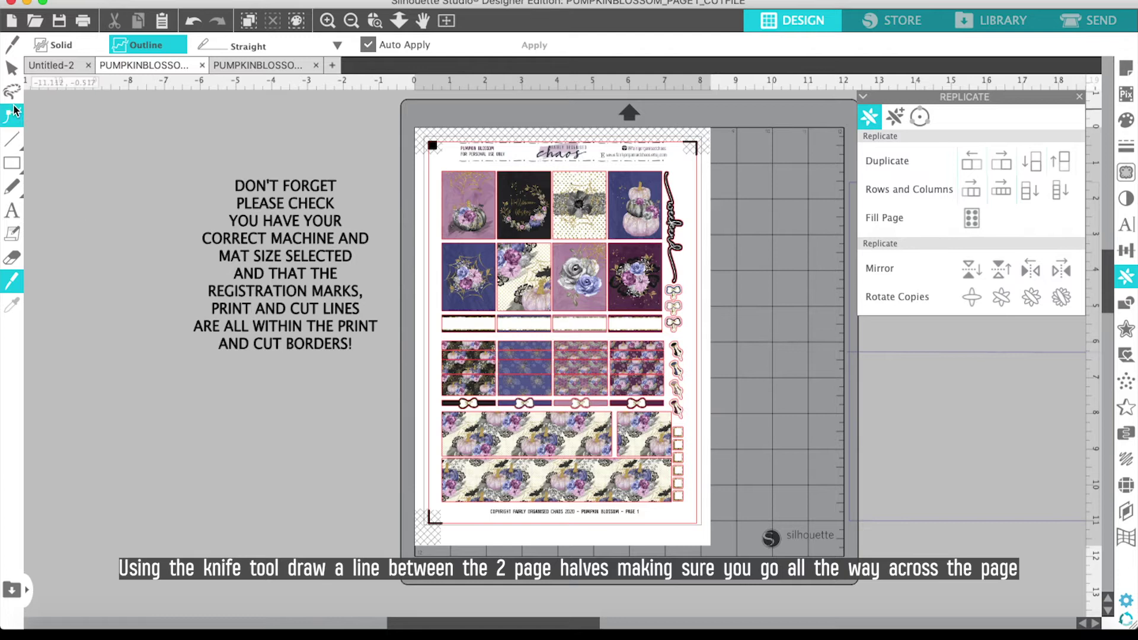
left_click(15, 73)
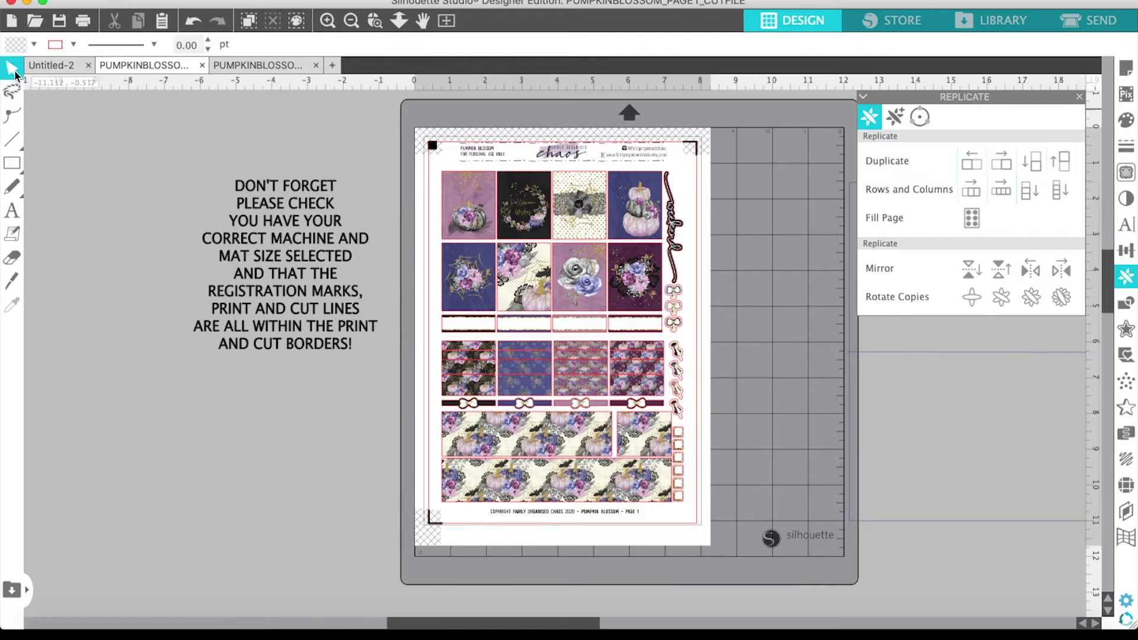
Release the compound path of the red cut lines so they become separate shapes.
left_click(445, 439)
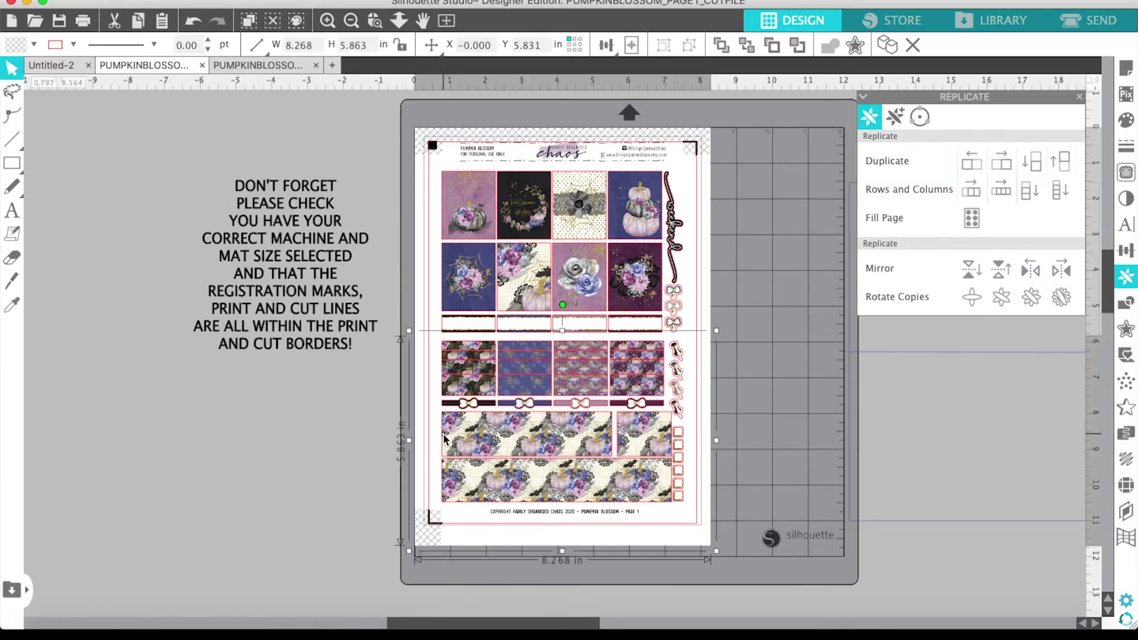
left_click(446, 317)
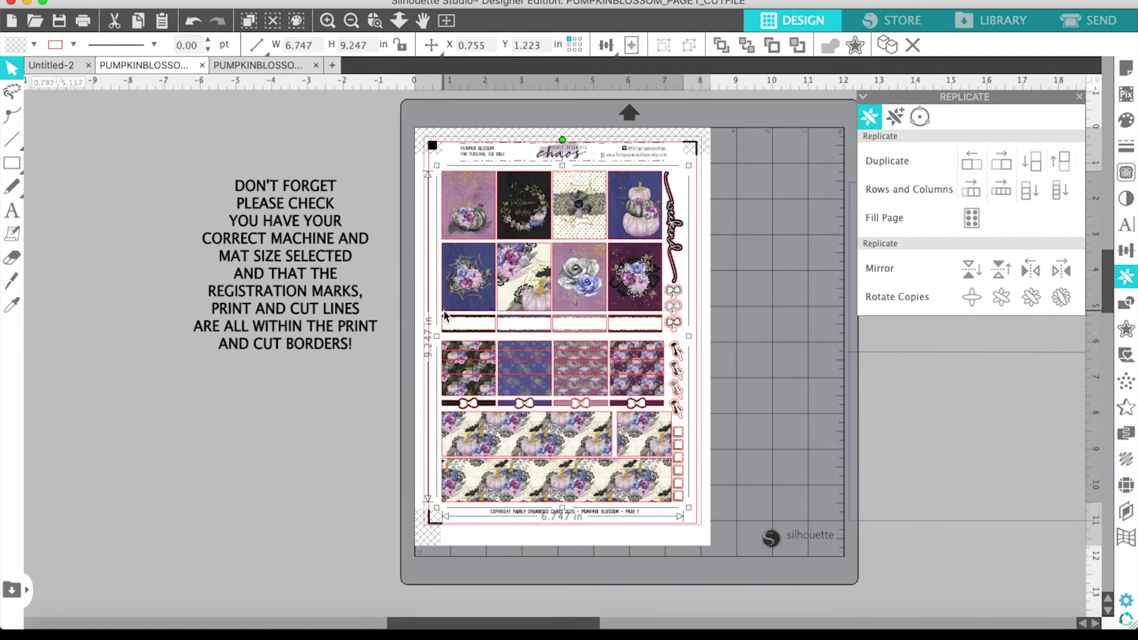
right_click(443, 311)
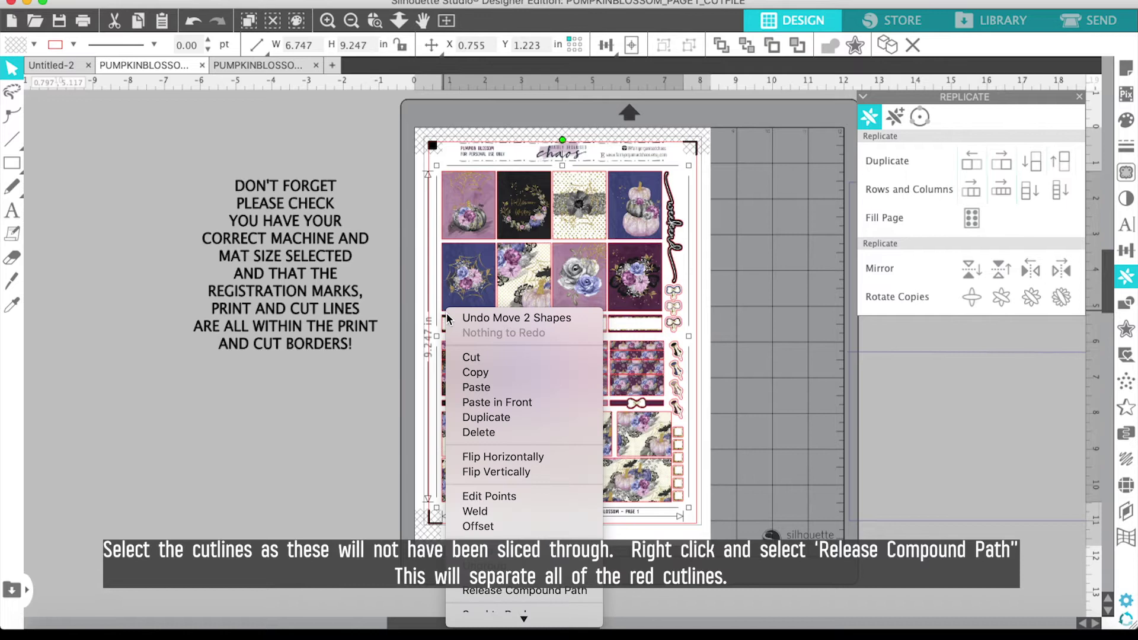
left_click(496, 592)
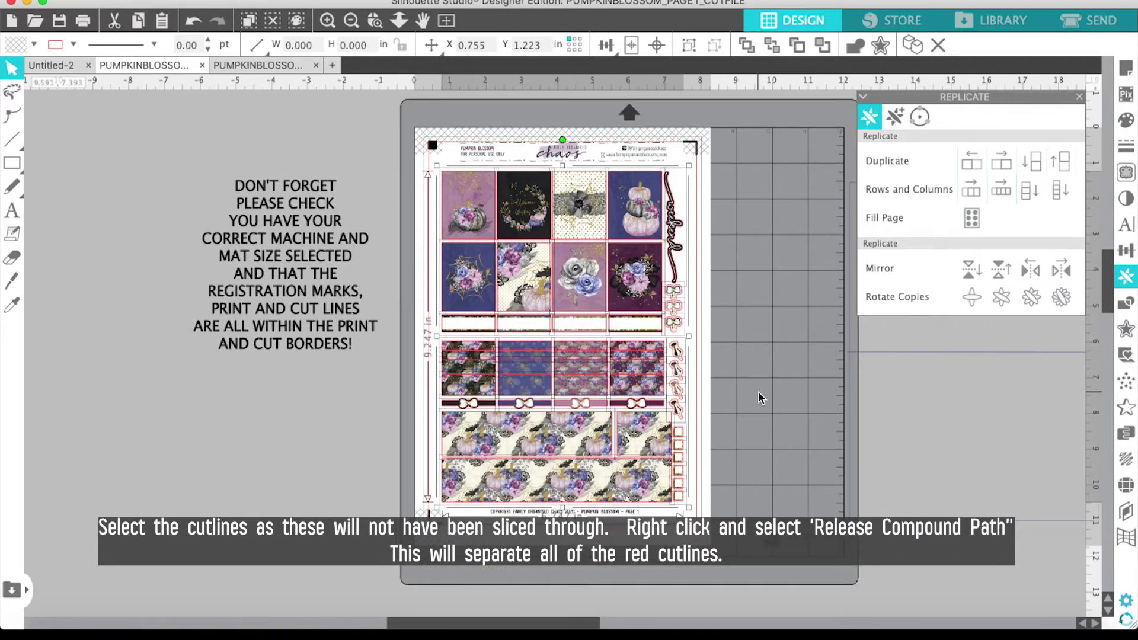
left_click(752, 478)
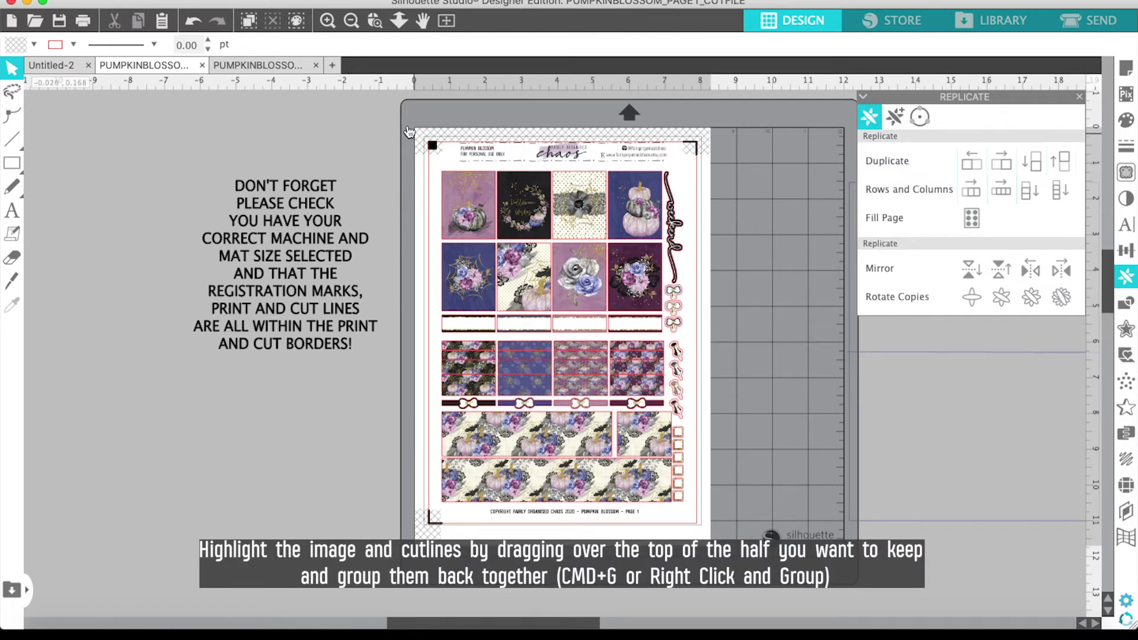
Select the upper half of the page image together with its red cut lines and group them.
left_click_drag(399, 123, 741, 333)
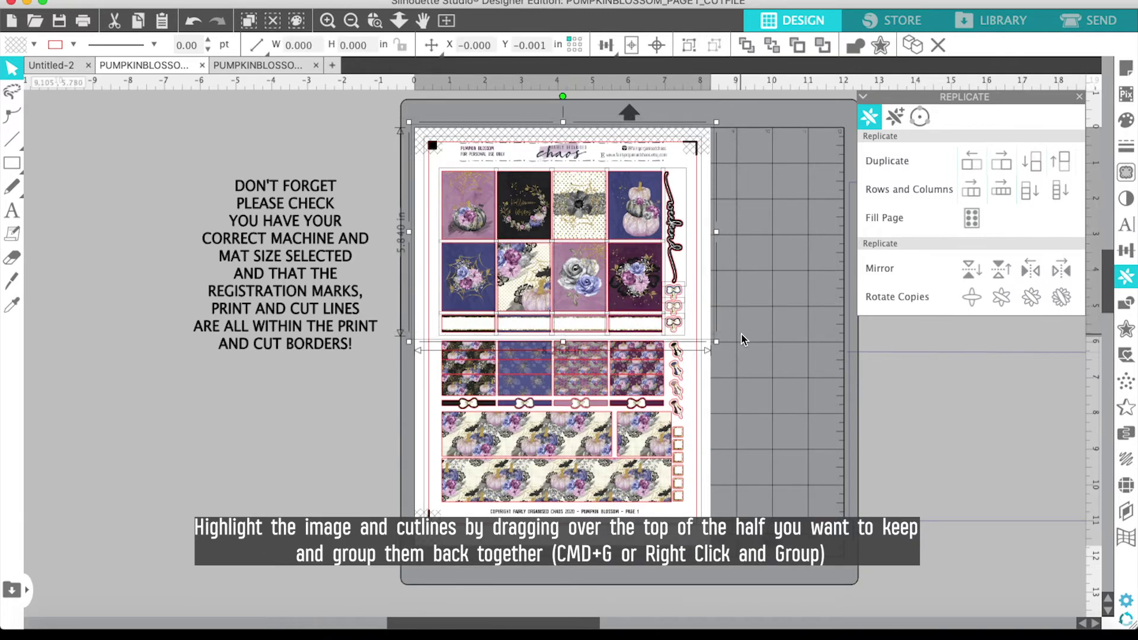
left_click(696, 320, "shift")
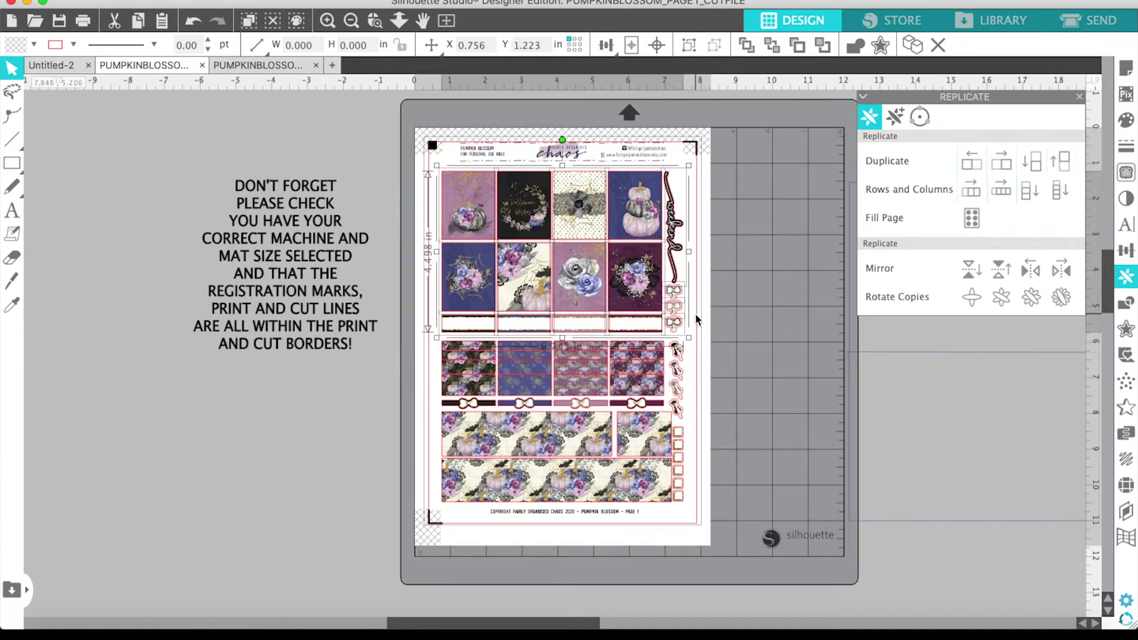
left_click(747, 314)
left_click_drag(750, 328, 588, 280)
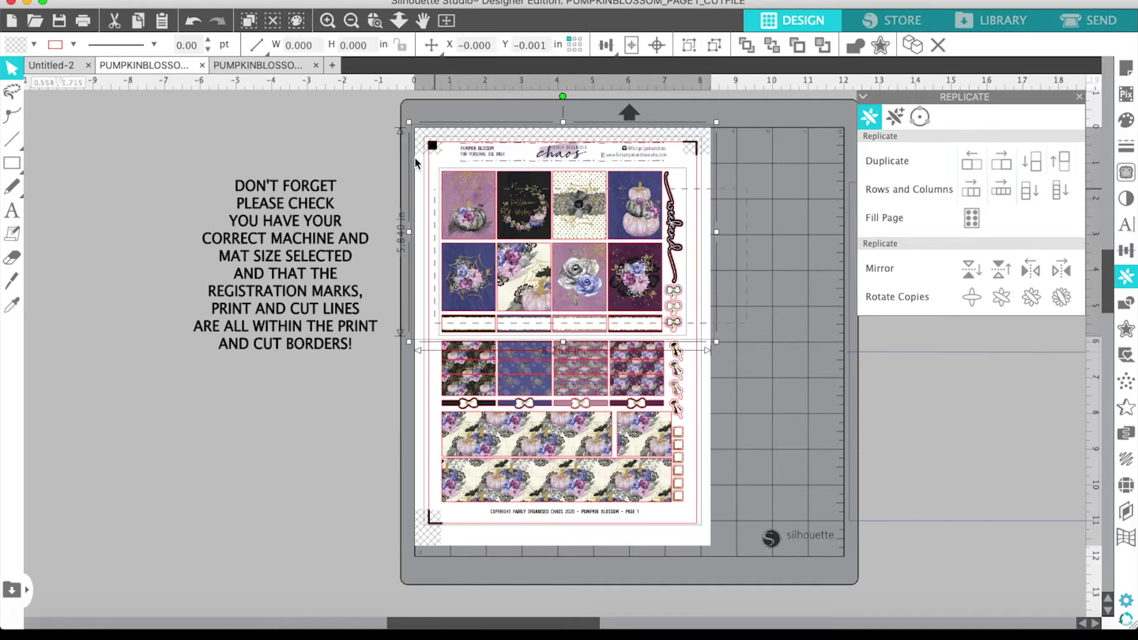
left_click_drag(398, 129, 397, 129)
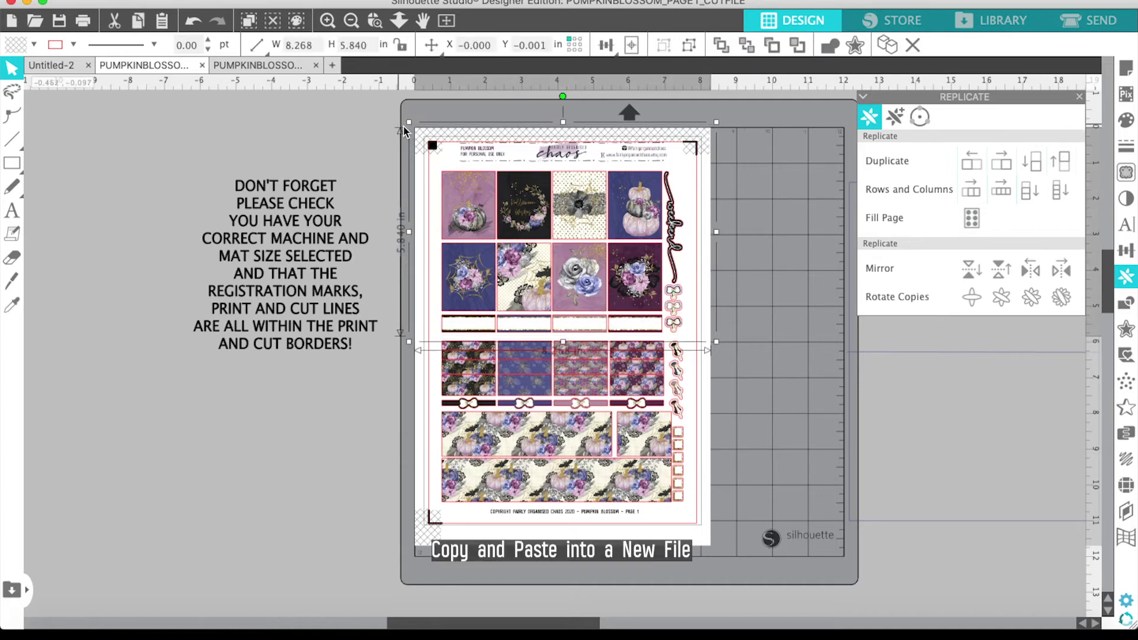
Paste a copy of the grouped upper half into the Untitled-2 document.
left_click(54, 65)
key("super+v")
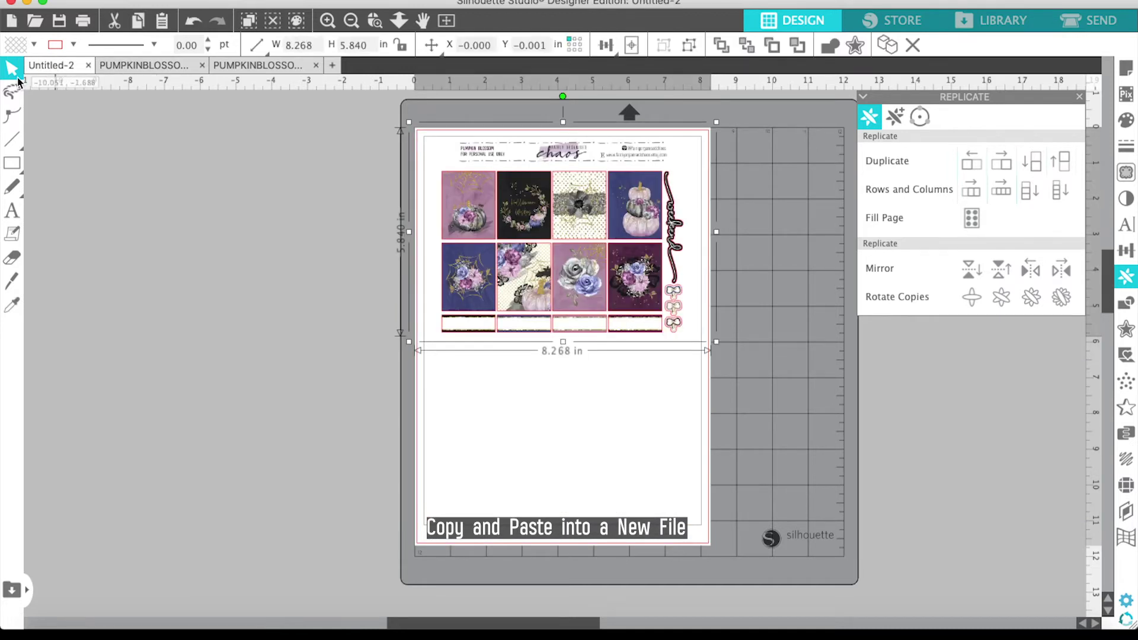
In the PUMPKINBLOSSOM_PAGE2_CUTFILE document, move the extra blue outline cut lines off the page, clear of the sticker sheet.
left_click(182, 154)
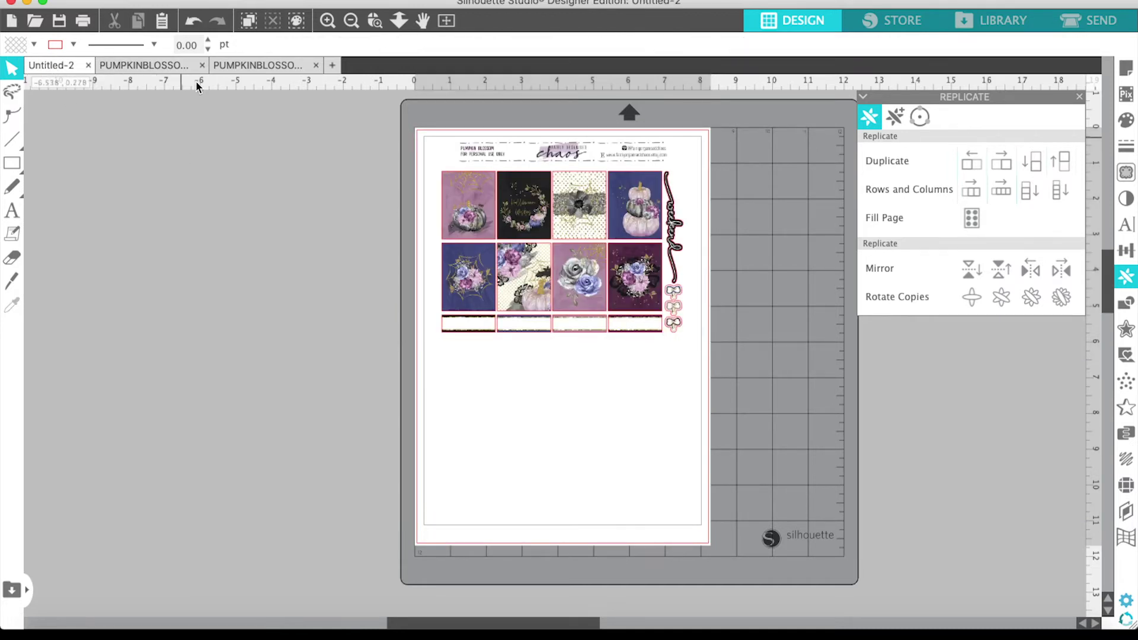
left_click(221, 66)
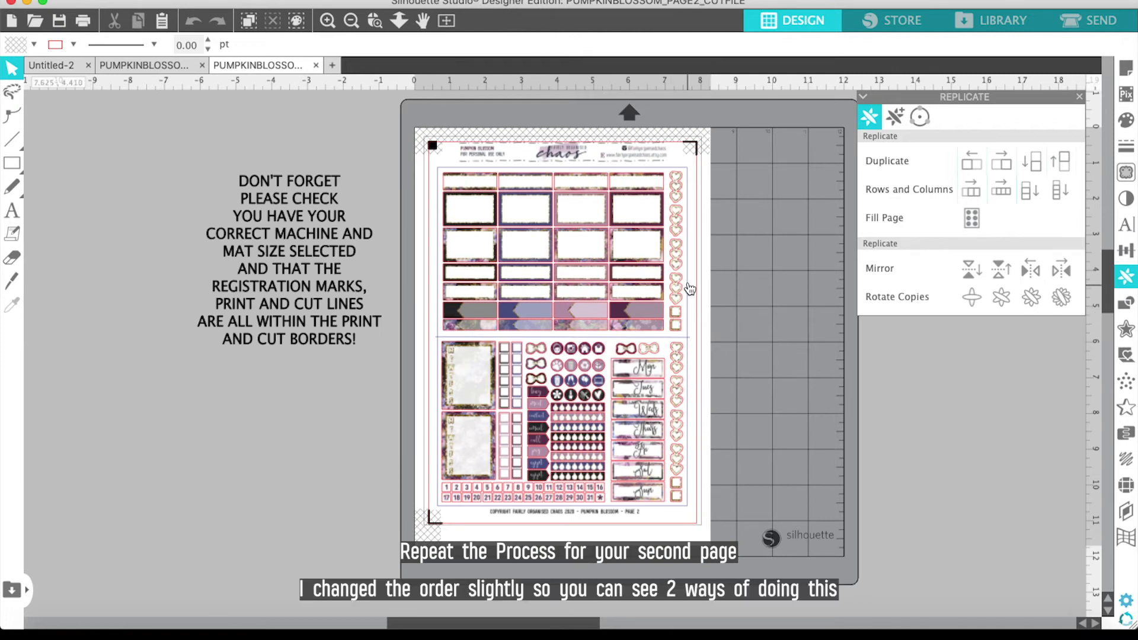
left_click(687, 258)
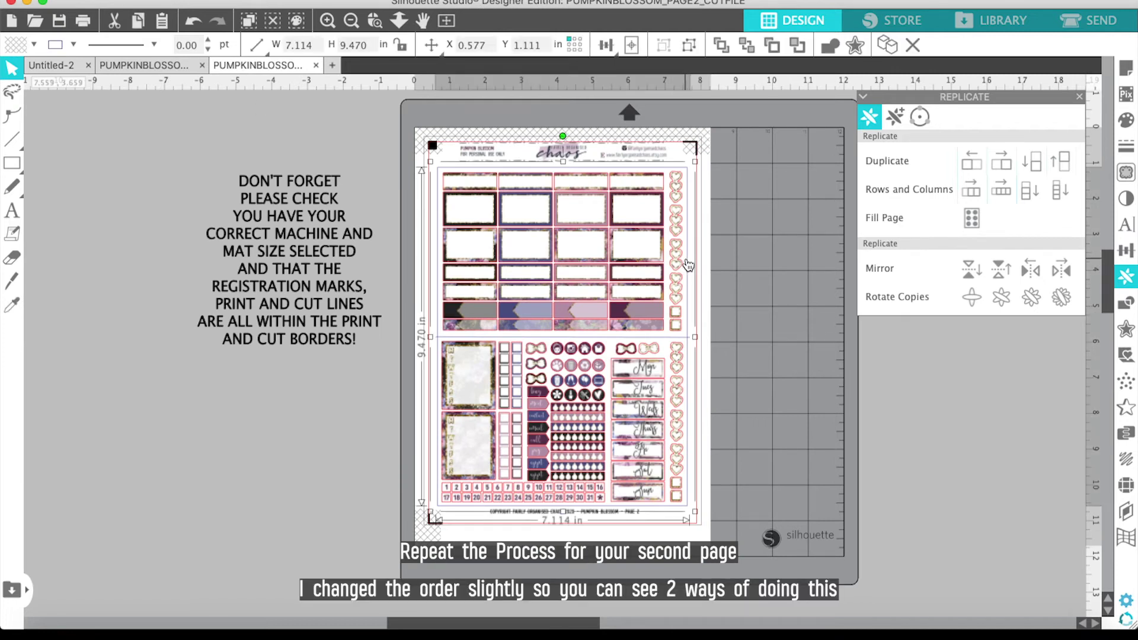
left_click_drag(688, 258, 1065, 272)
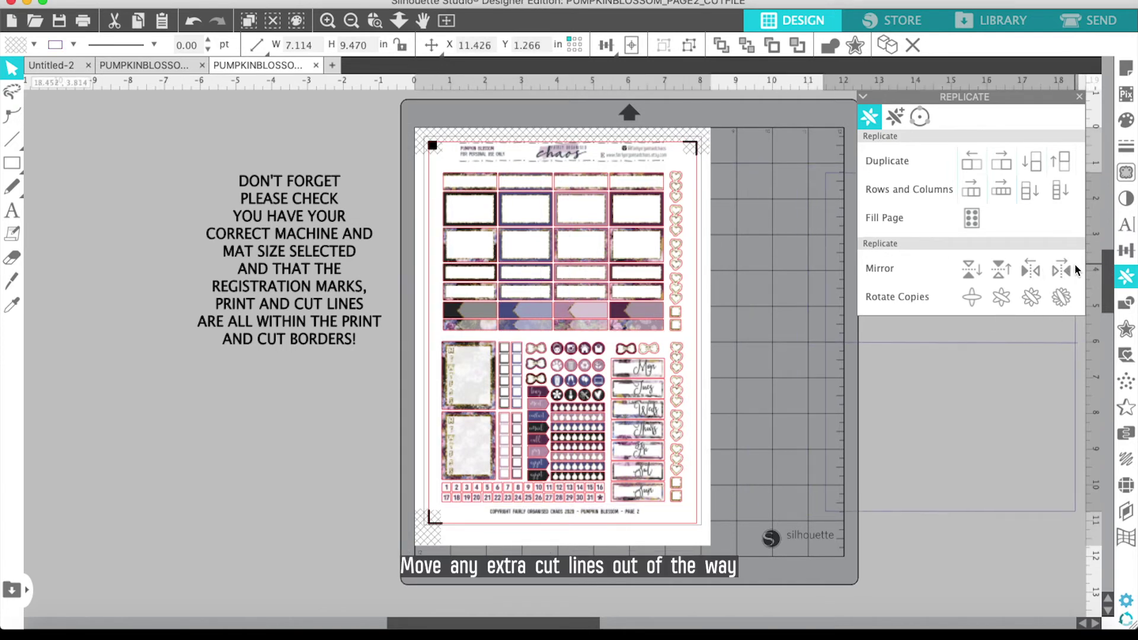
left_click(703, 267)
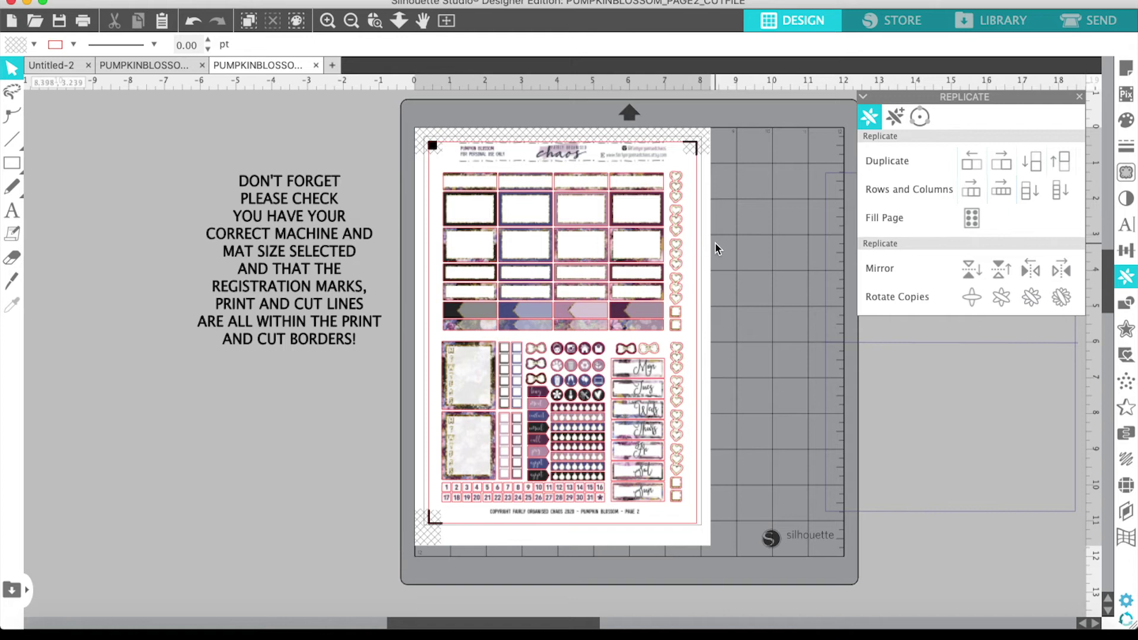
Ungroup the red cut lines from the second page's image.
left_click(682, 300)
right_click(681, 297)
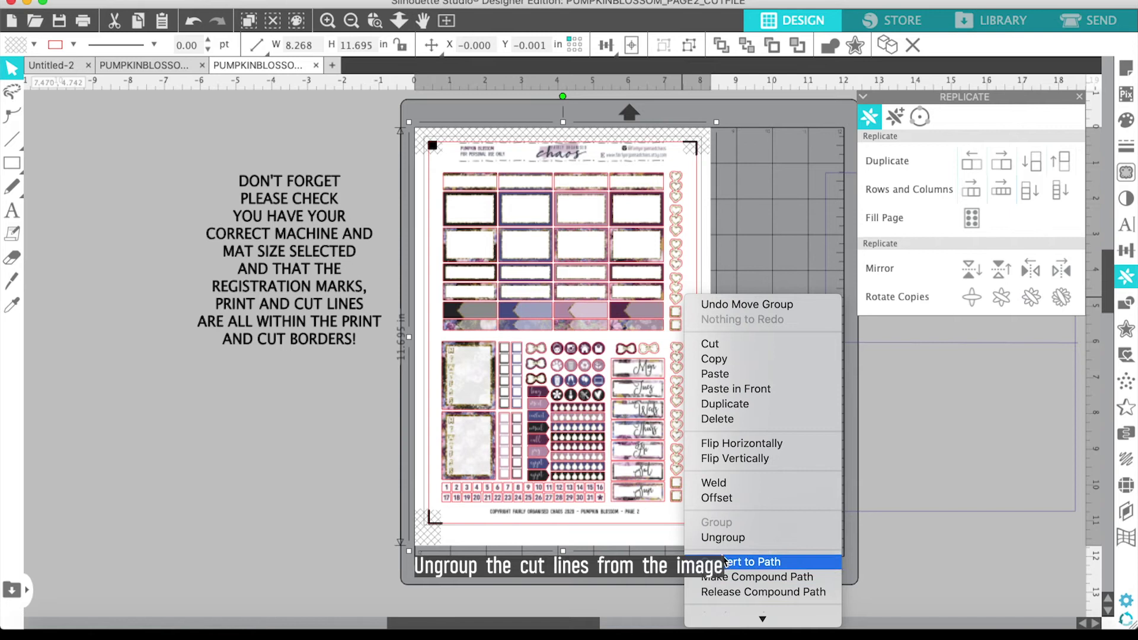
left_click(723, 537)
left_click(781, 349)
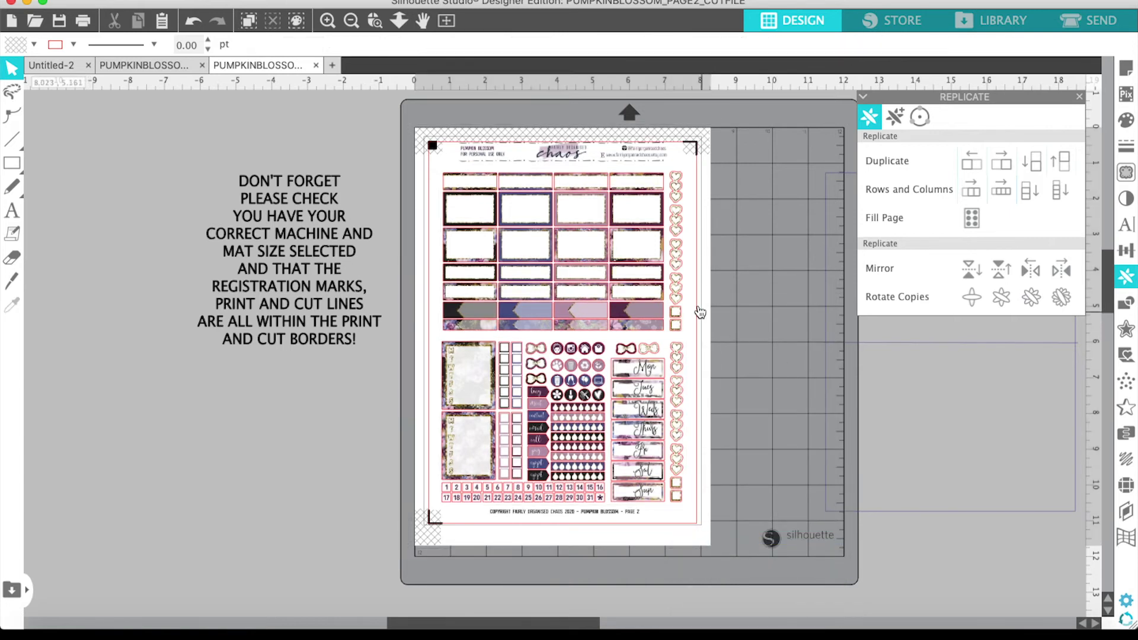
Release the compound path of the second page's red cut lines so each sticker outline becomes separate.
left_click(683, 297)
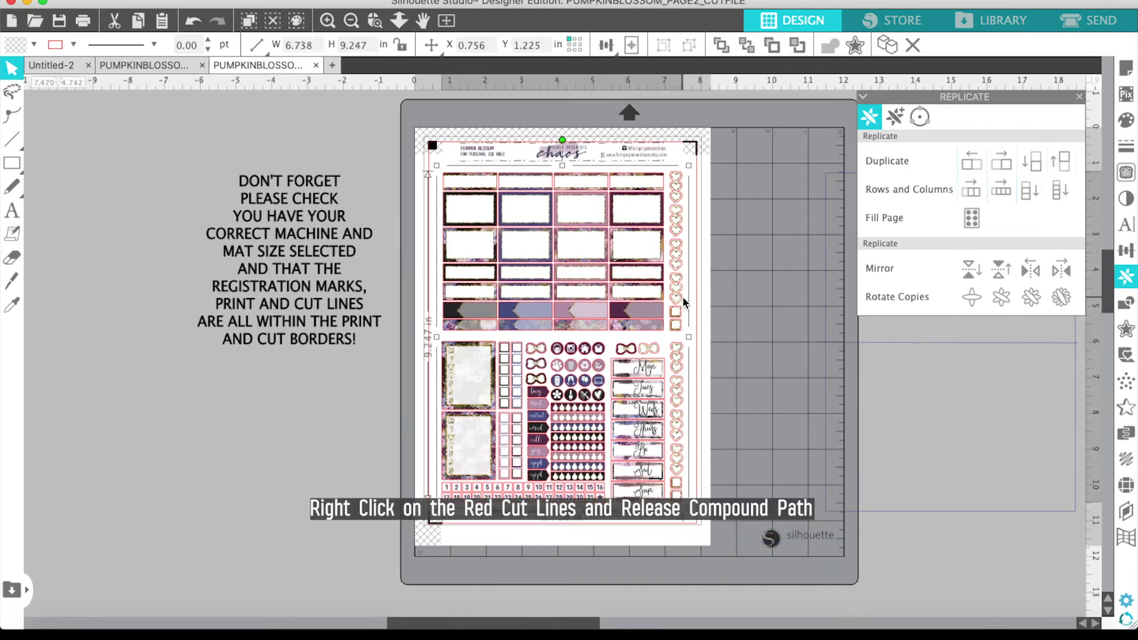
right_click(682, 298)
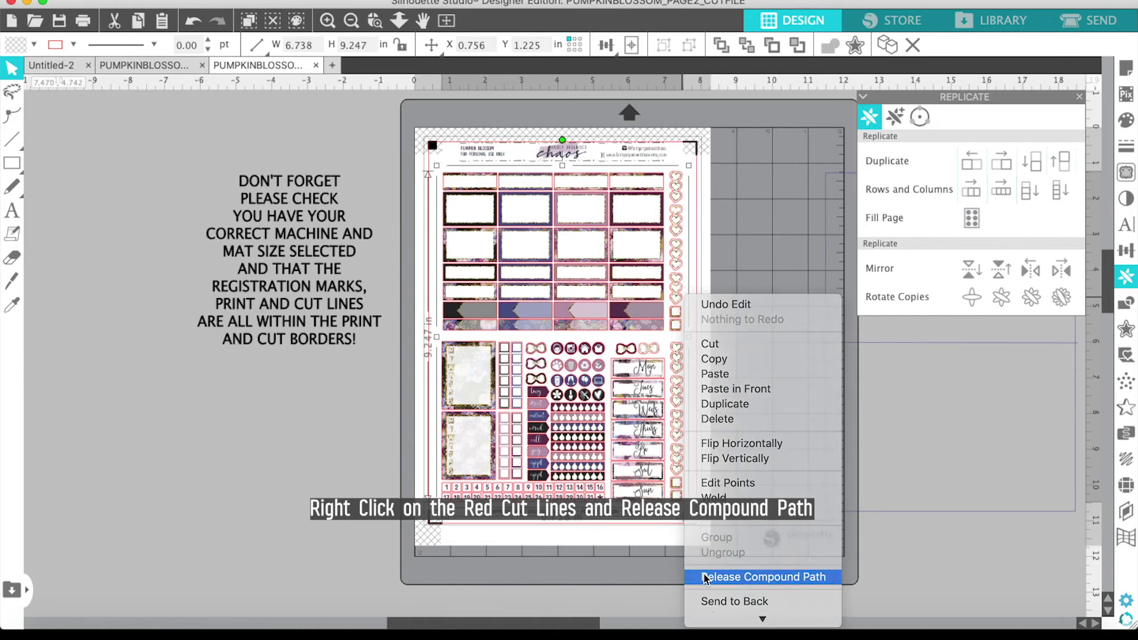
left_click(763, 576)
left_click(781, 359)
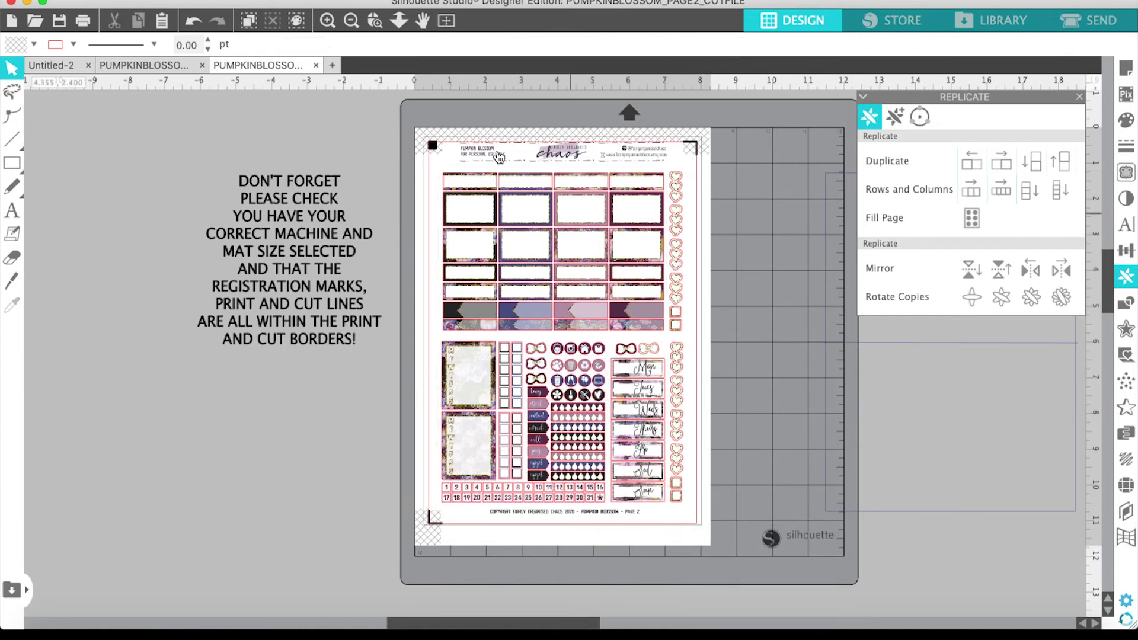
Slice the page image across its full width with the Knife tool, below the header and between the upper boxes and lower stickers.
left_click(422, 135)
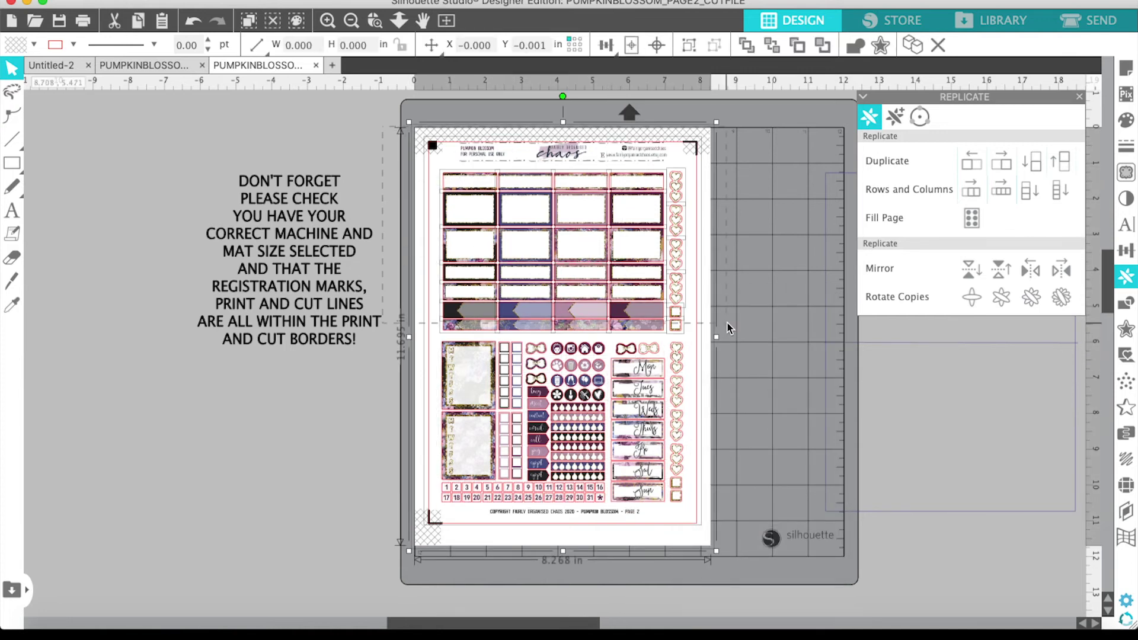
left_click(428, 275)
left_click(428, 275)
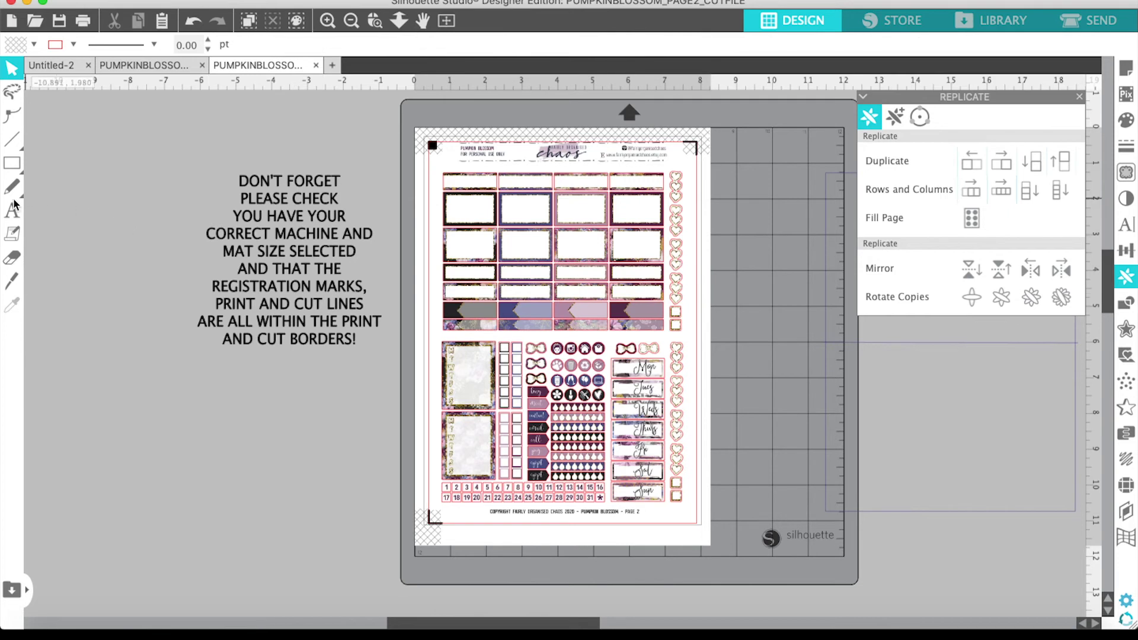
left_click(12, 281)
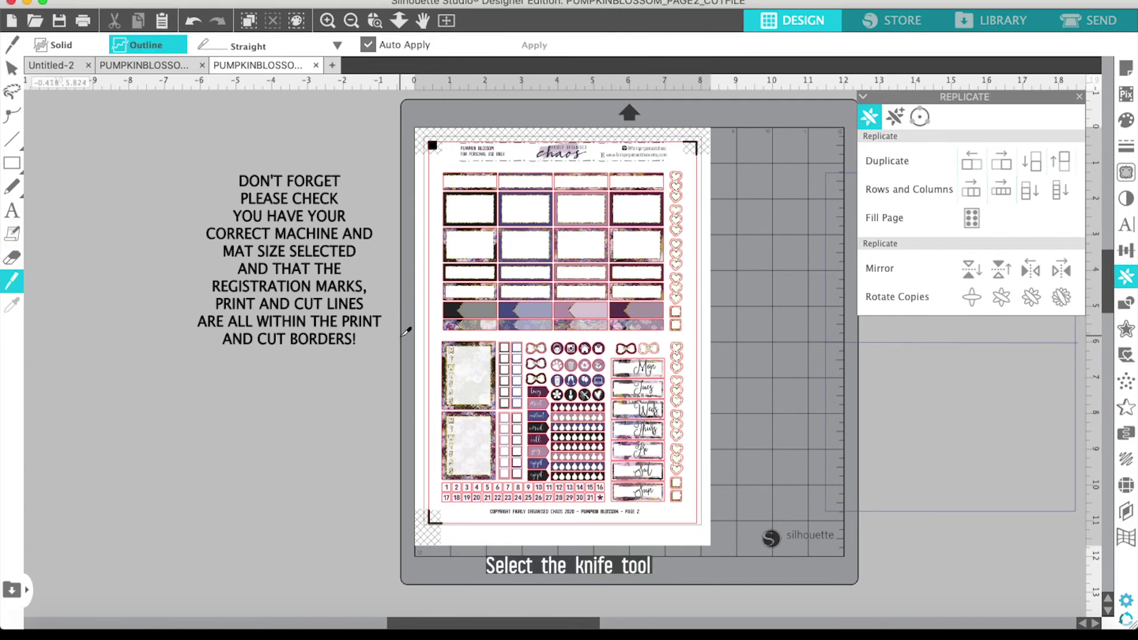
mouse_move(404, 333)
left_mouse_down()
mouse_move(710, 327)
mouse_move(745, 336)
left_mouse_up()
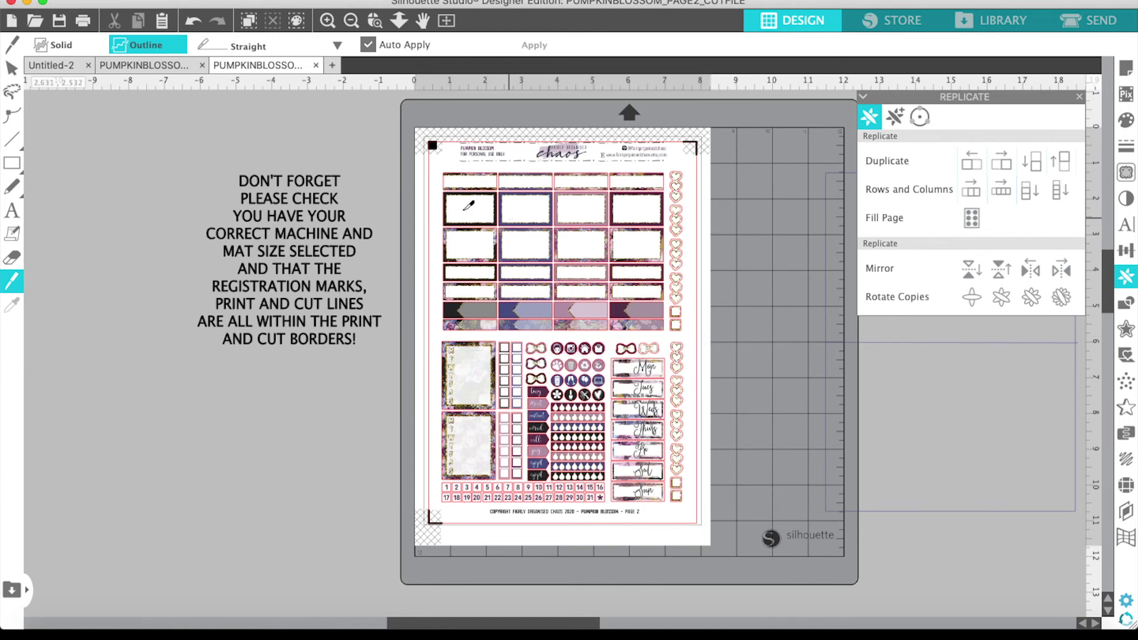
left_click(12, 68)
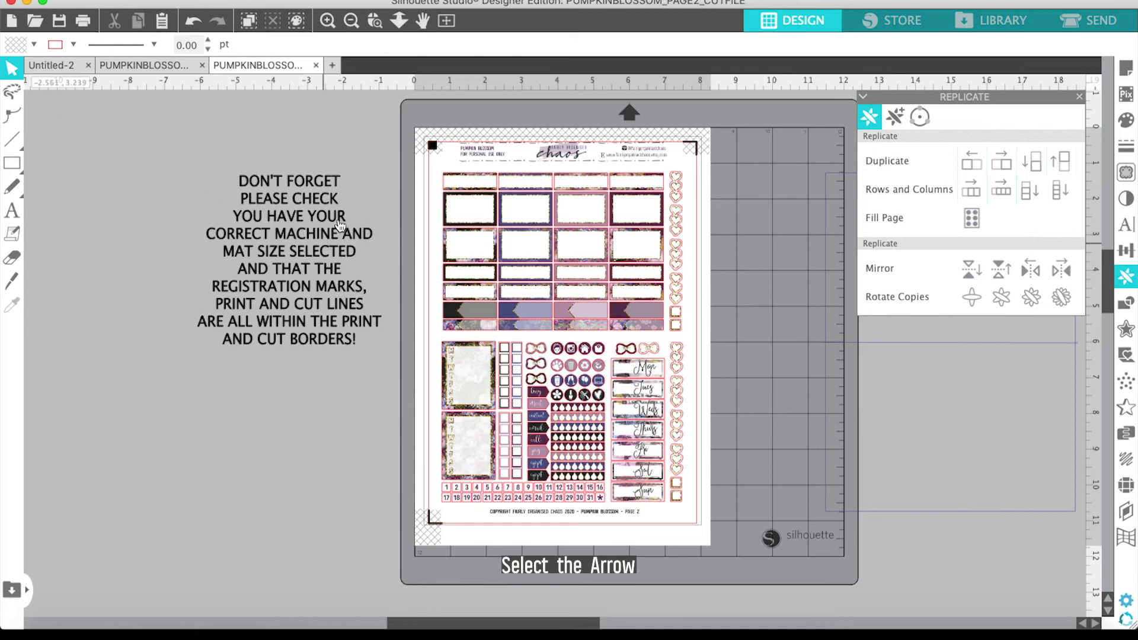
Group the upper box section with its red cut lines and paste a copy into Untitled-2, placed directly below the existing stickers.
left_click_drag(397, 210, 547, 247)
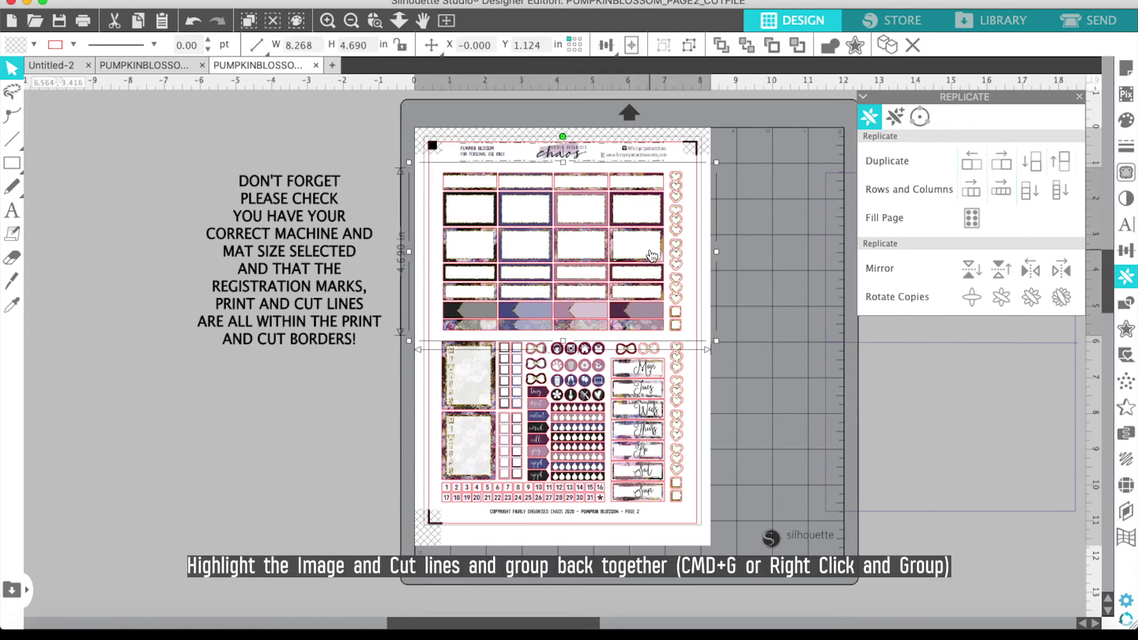
left_click(72, 66)
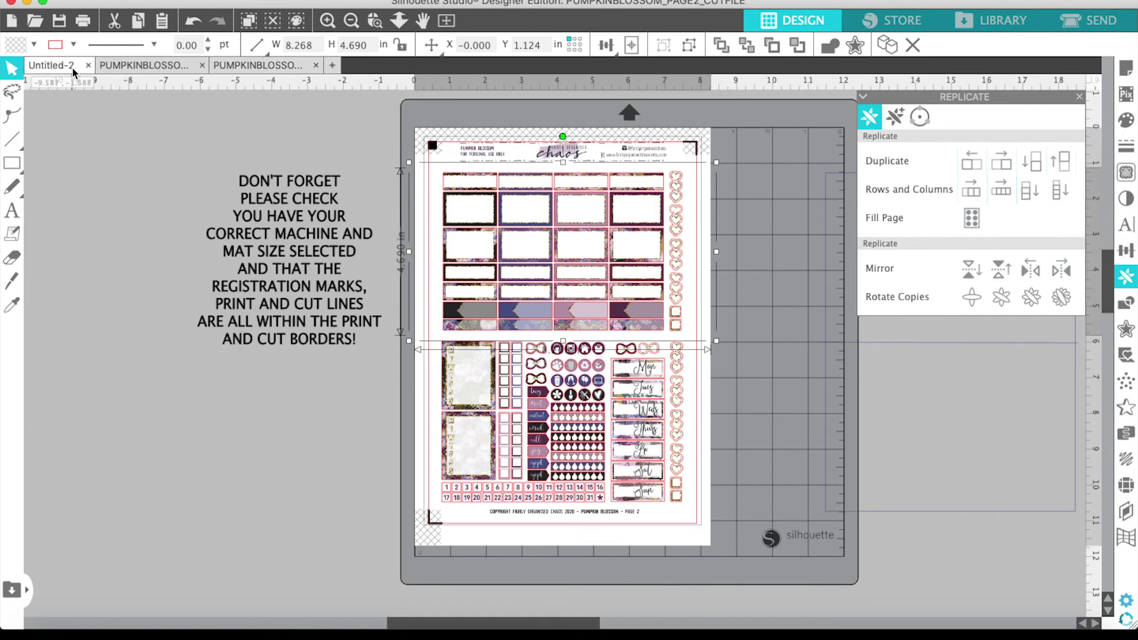
key("super+v")
left_click_drag(615, 294, 585, 426)
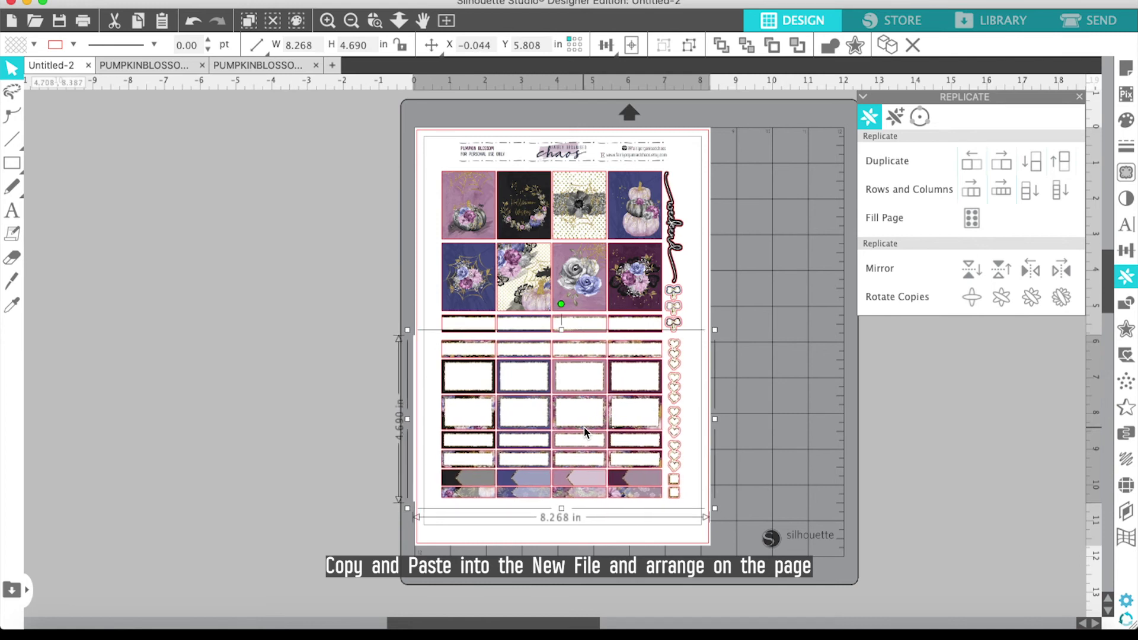
left_click(871, 415)
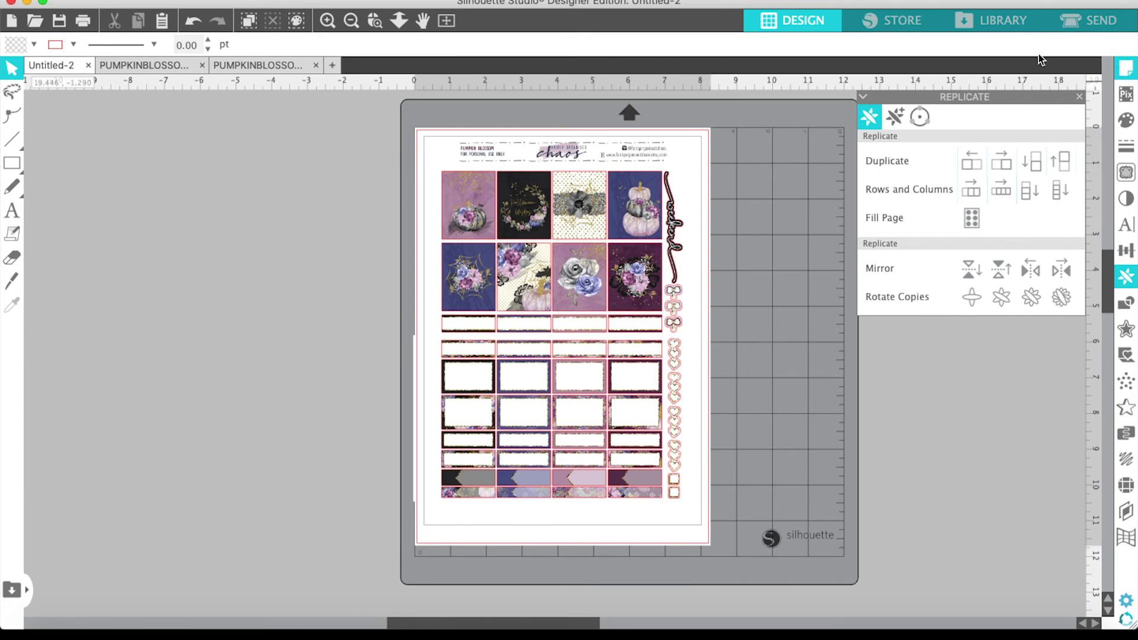
Turn on registration marks for the merged page and set their thickness to 0.8.
left_click(1126, 68)
left_click(919, 117)
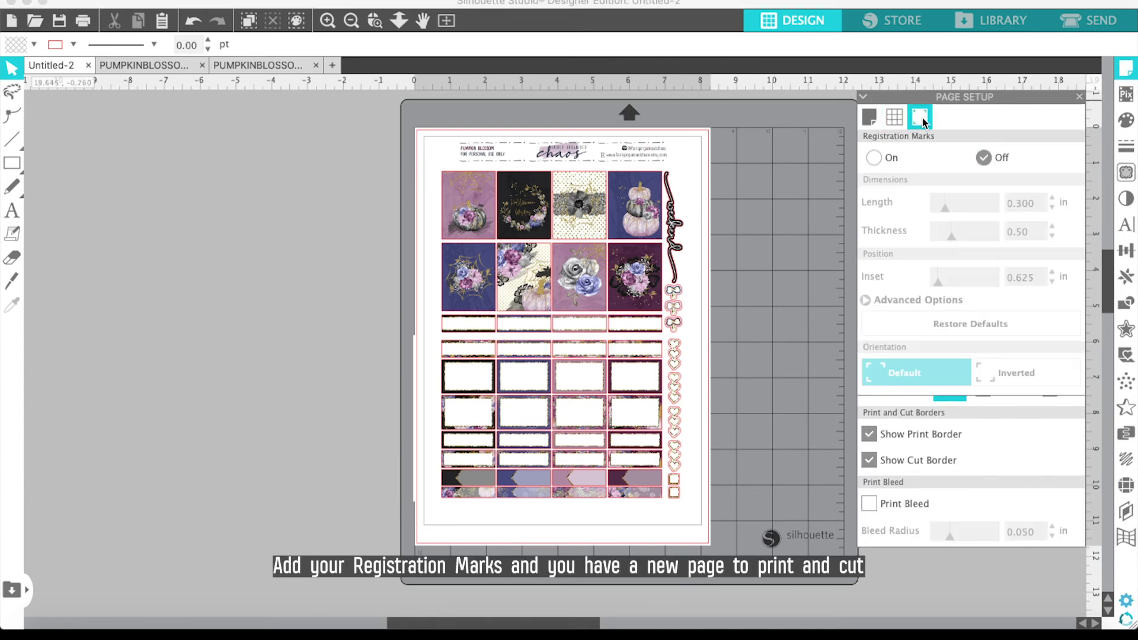
left_click(872, 158)
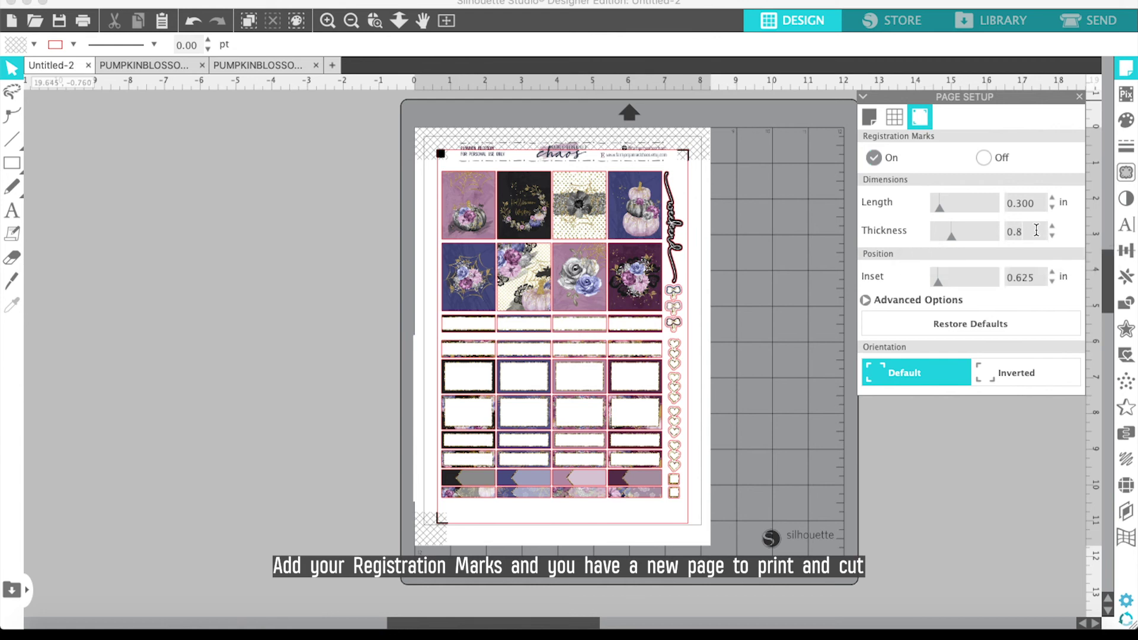
key("Return")
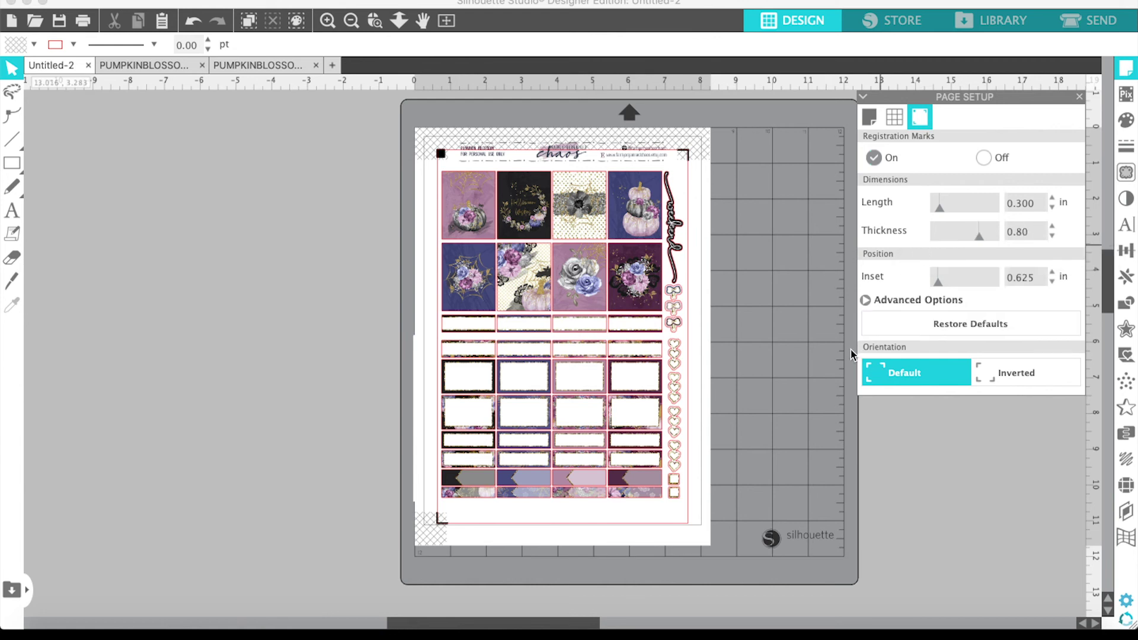
Return to the page size settings and print the merged sticker page.
left_click(869, 117)
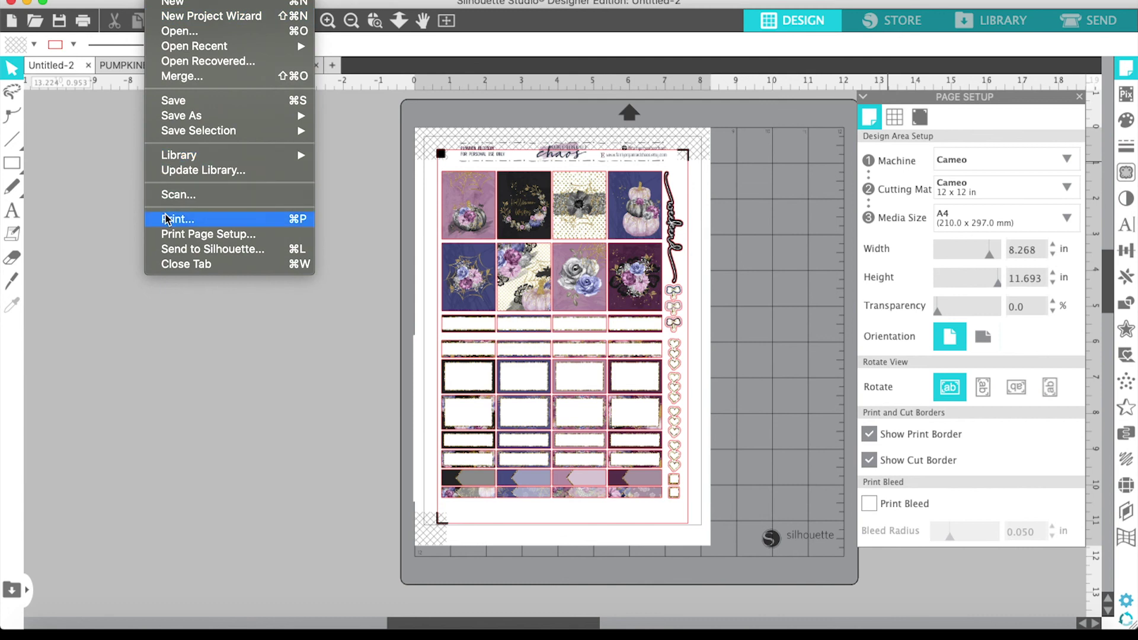
left_click(167, 219)
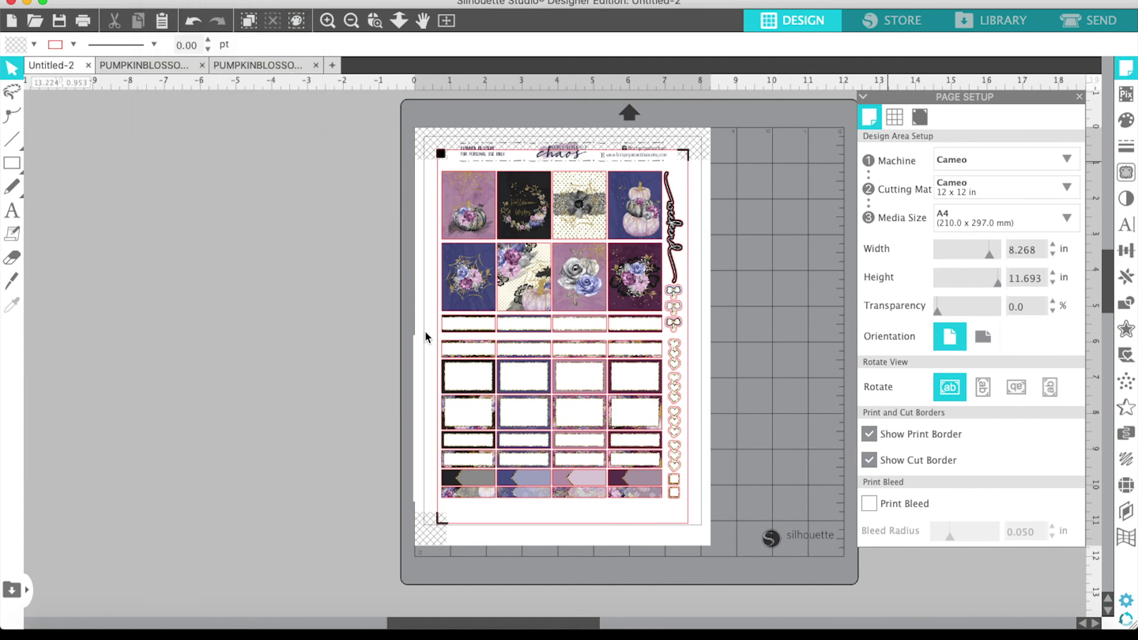
key("Return")
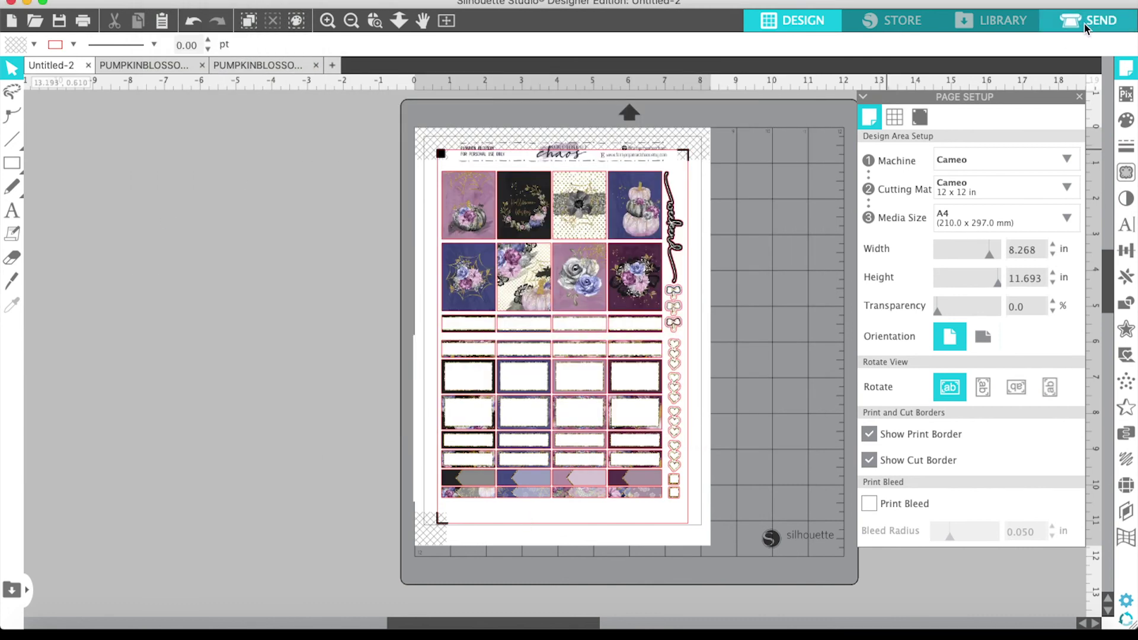
Set the merged page's cut job to be organised by line colour and return to the design view.
left_click(1083, 23)
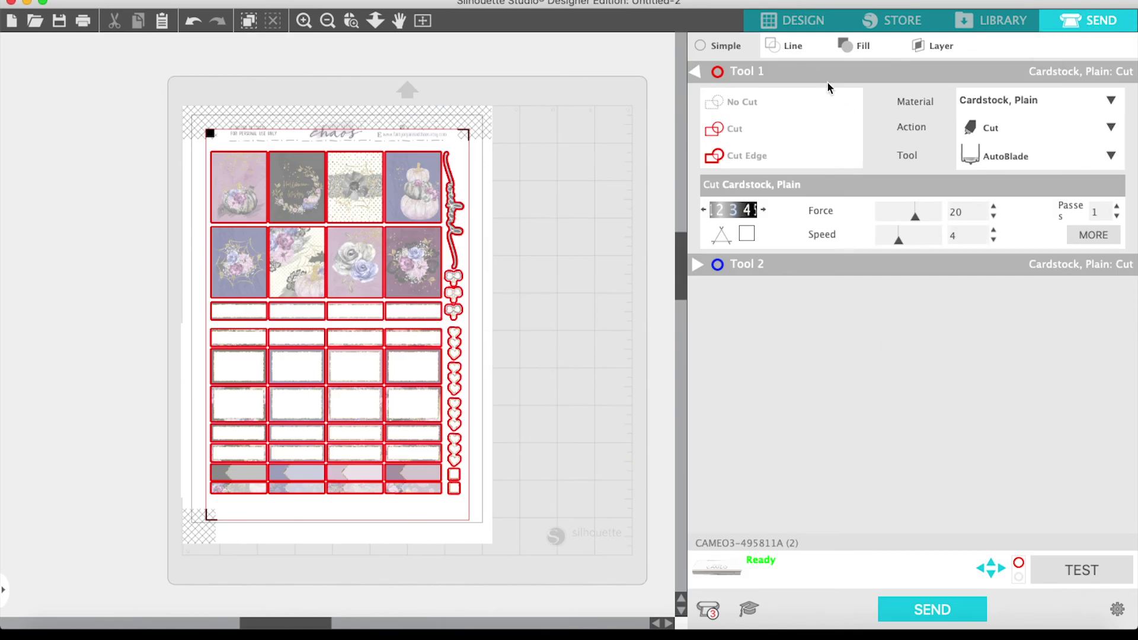
left_click(795, 44)
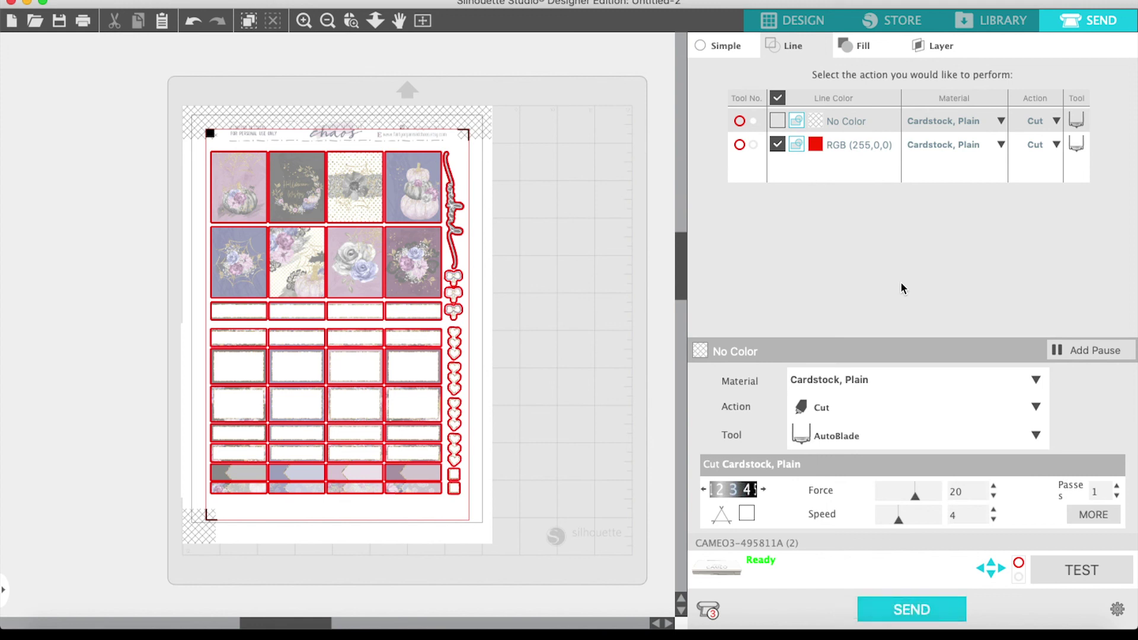
left_click(790, 24)
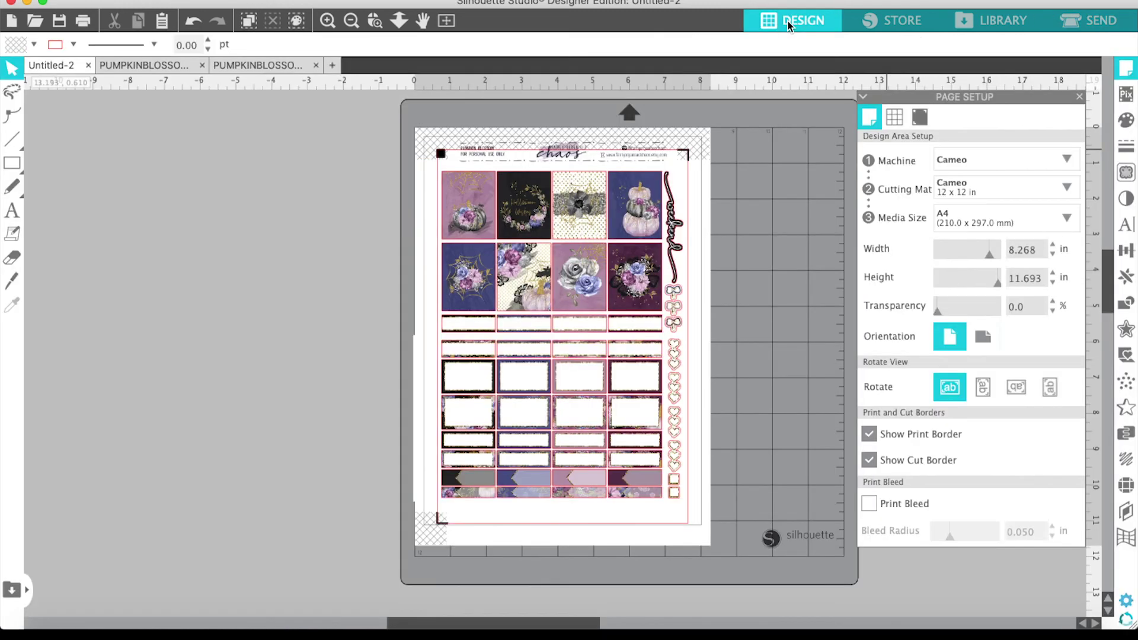